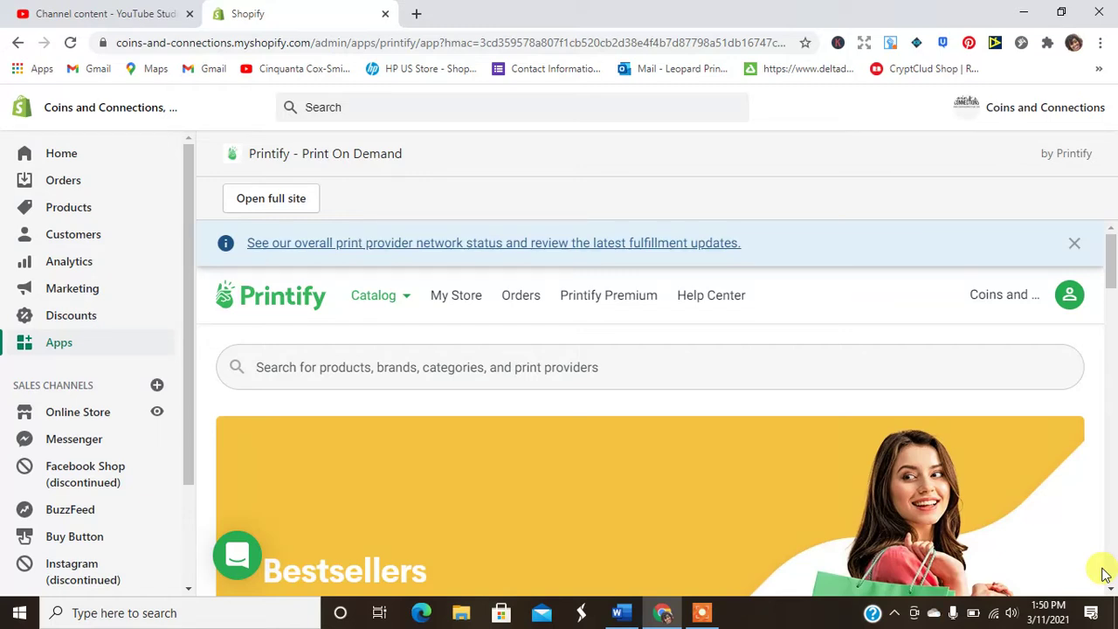
Open the full Printify site from the Shopify app page and look over its homepage.
right_click(267, 201)
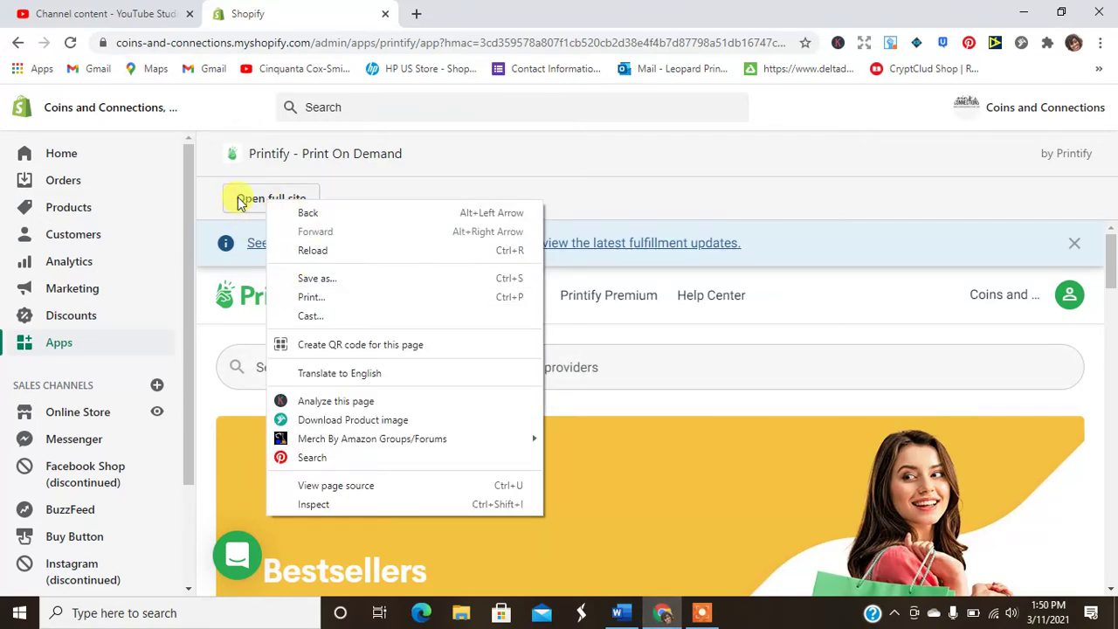
left_click(262, 202)
left_click(260, 203)
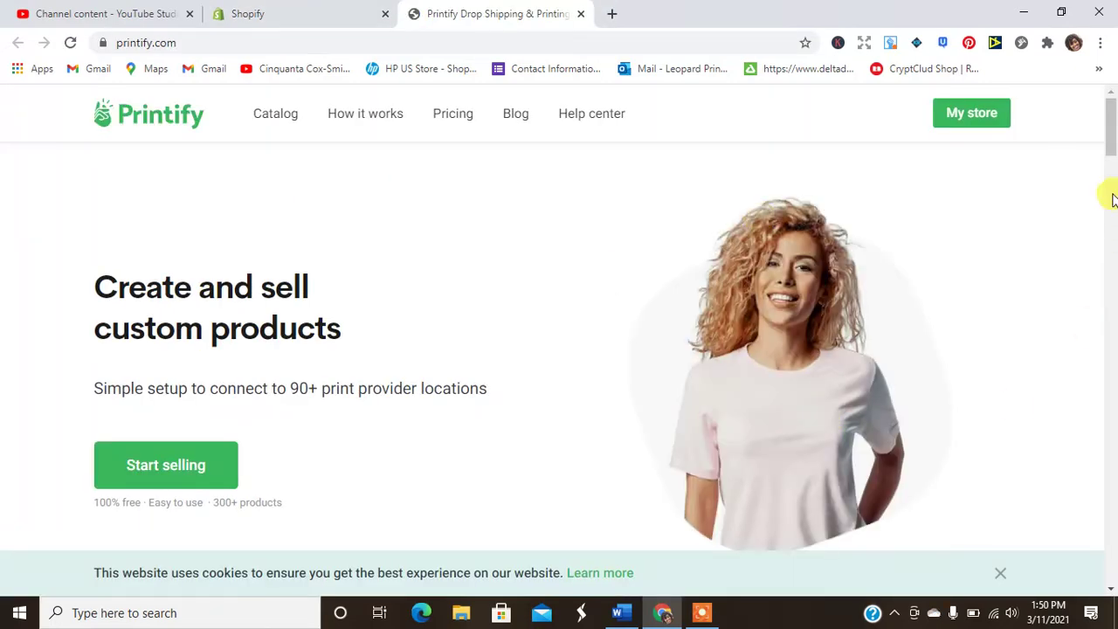
scroll(1112, 172, "down", 3)
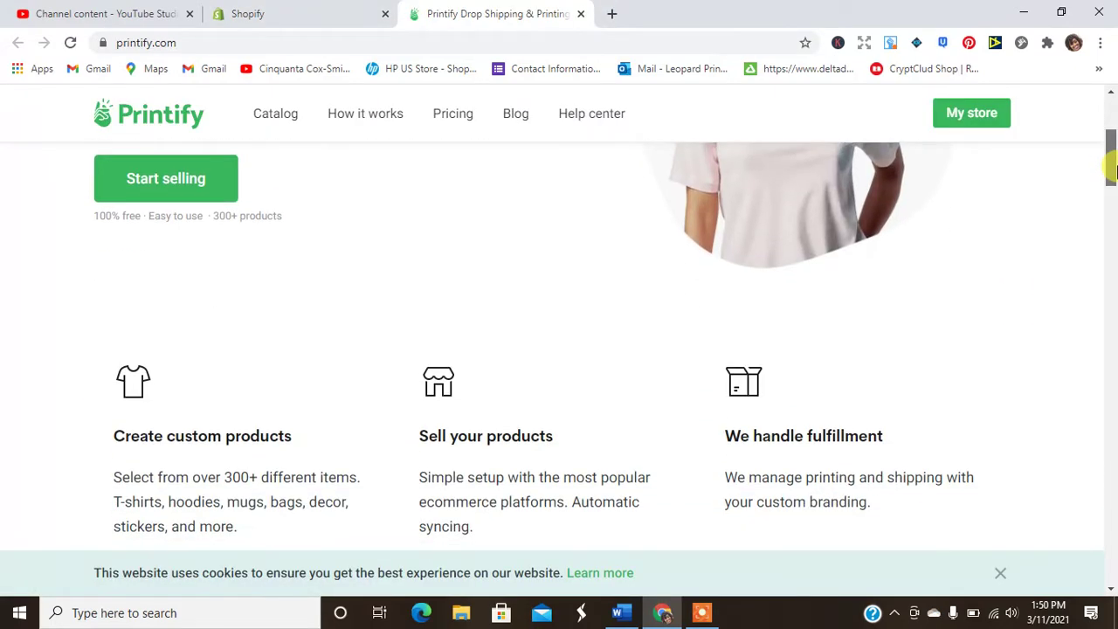
left_click_drag(1111, 172, 1112, 320)
Switch to YouTube and open the bookmarked channel page to view its print-on-demand and journal business video series.
left_click(302, 18)
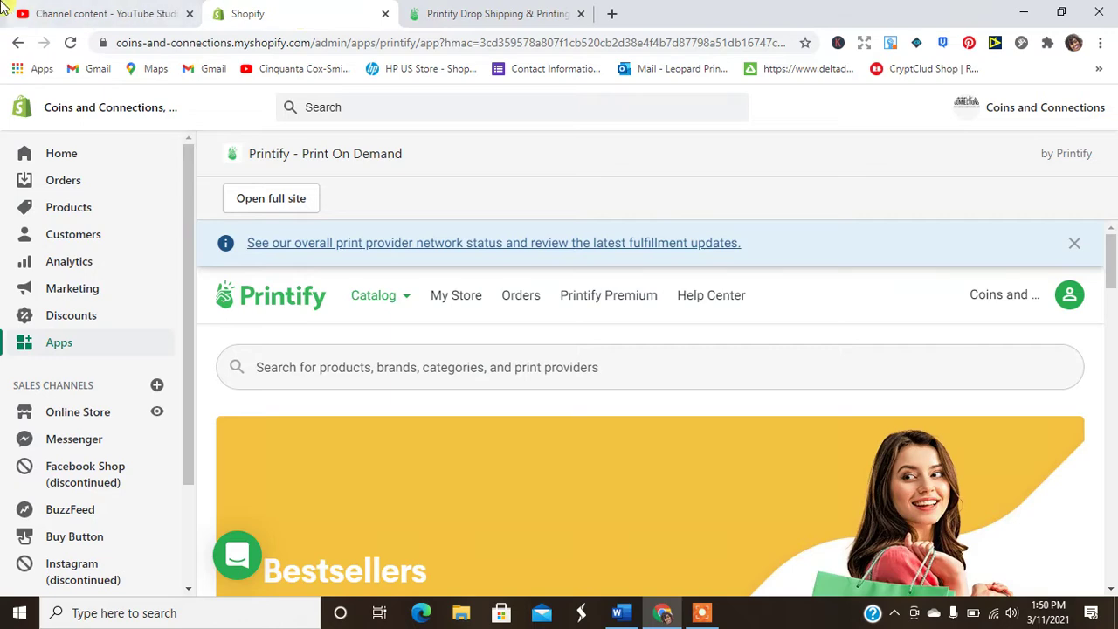
left_click(89, 11)
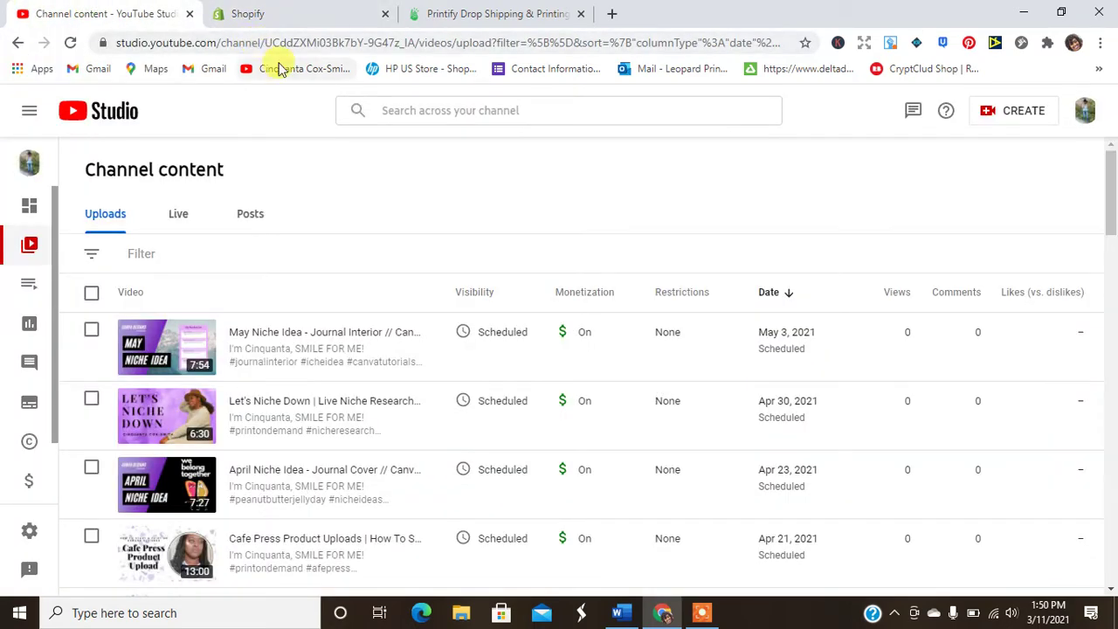
left_click(279, 68)
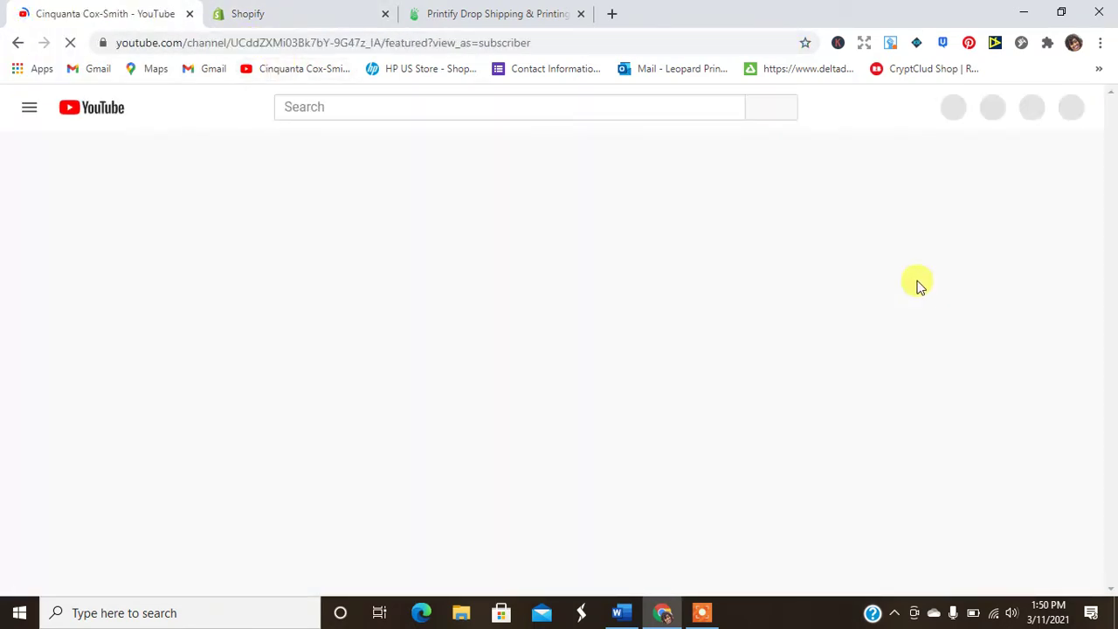
scroll(1110, 268, "down", 5)
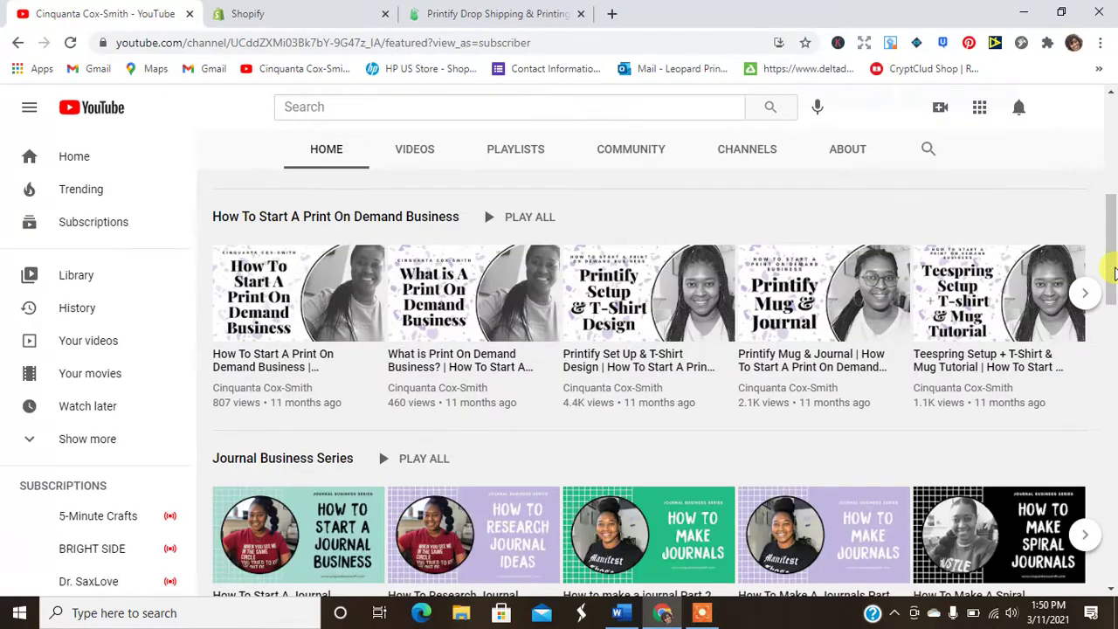
scroll(1113, 273, "up", 5)
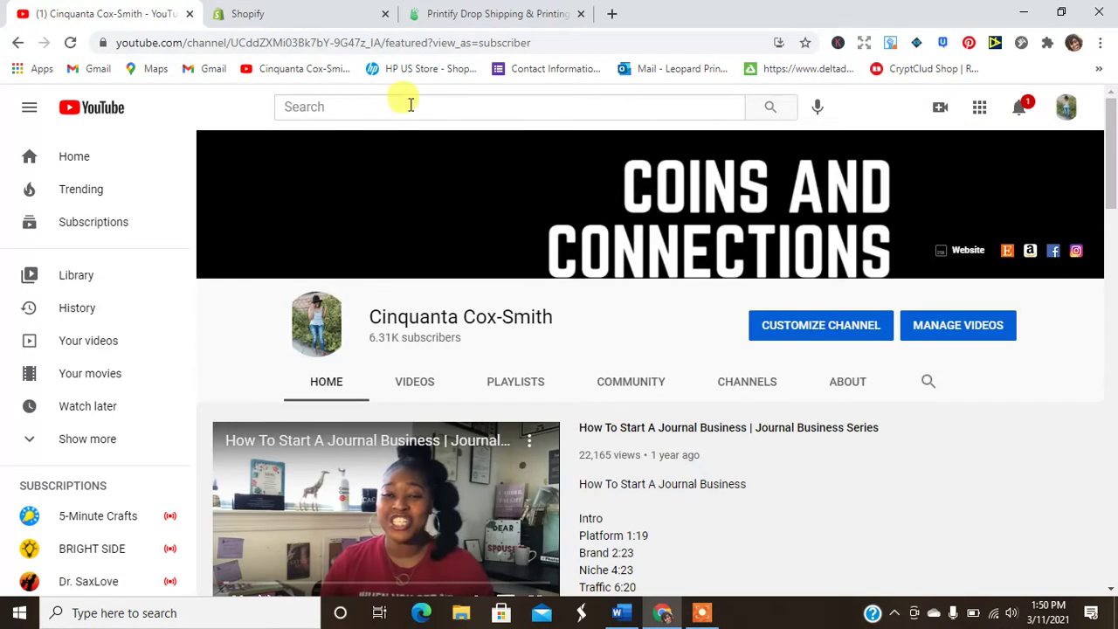
Return to the Printify app in Shopify and open the Bestsellers collection in a new tab to view its products.
left_click(293, 14)
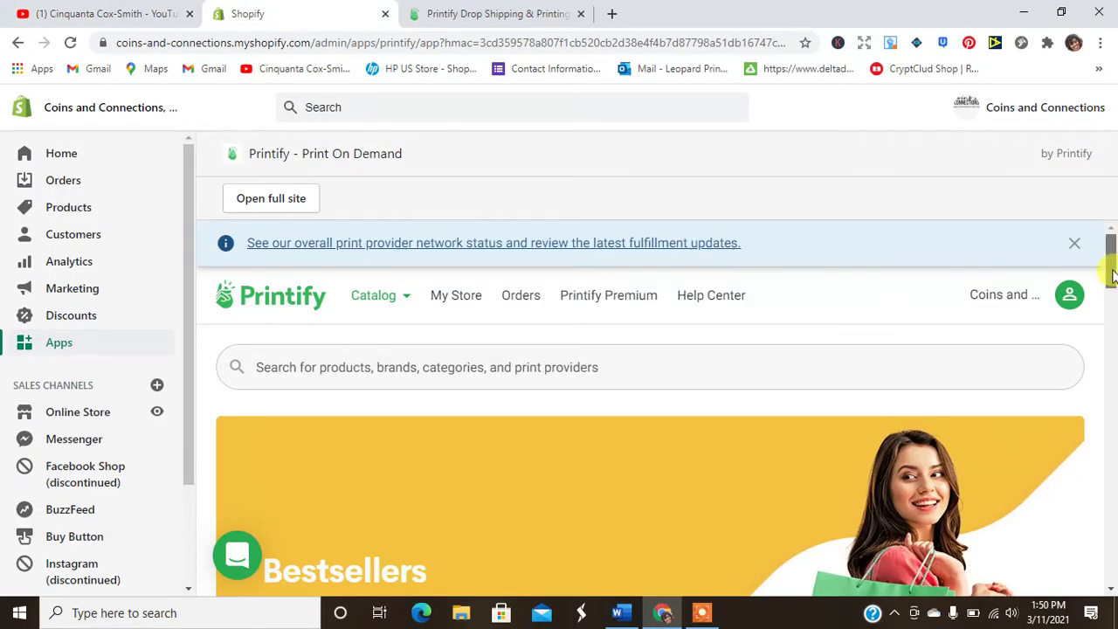
scroll(1113, 273, "down", 2)
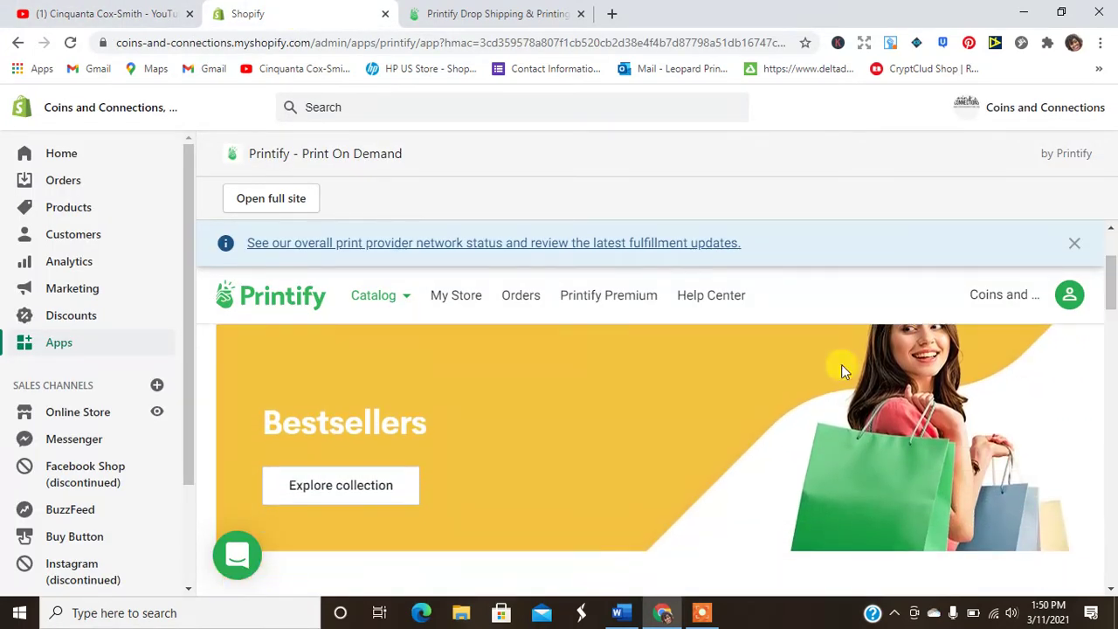
right_click(321, 485)
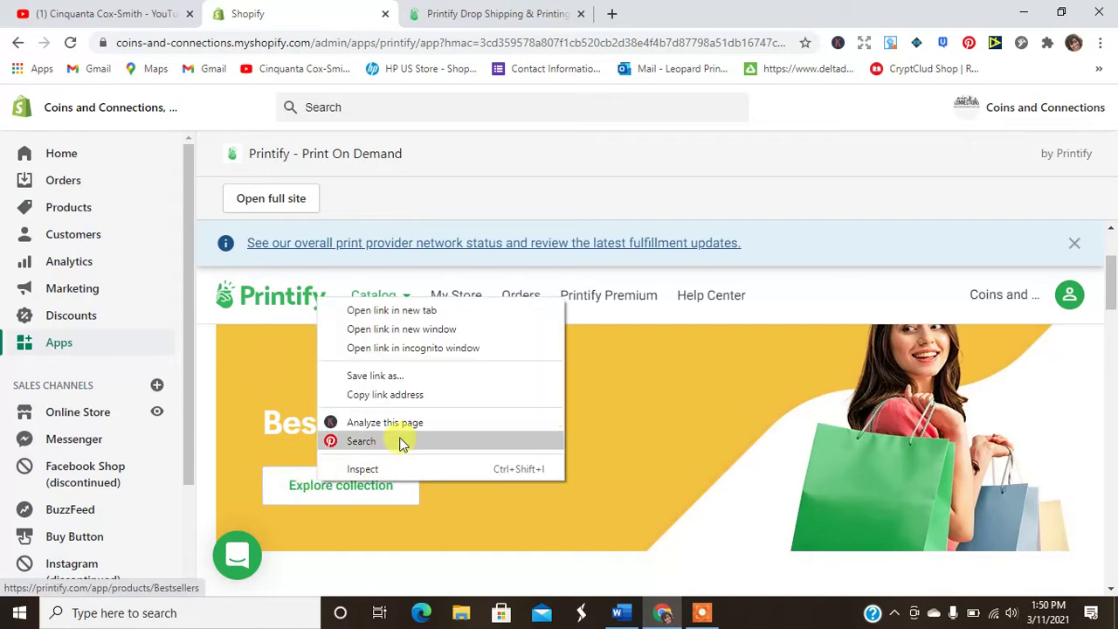
left_click(441, 314)
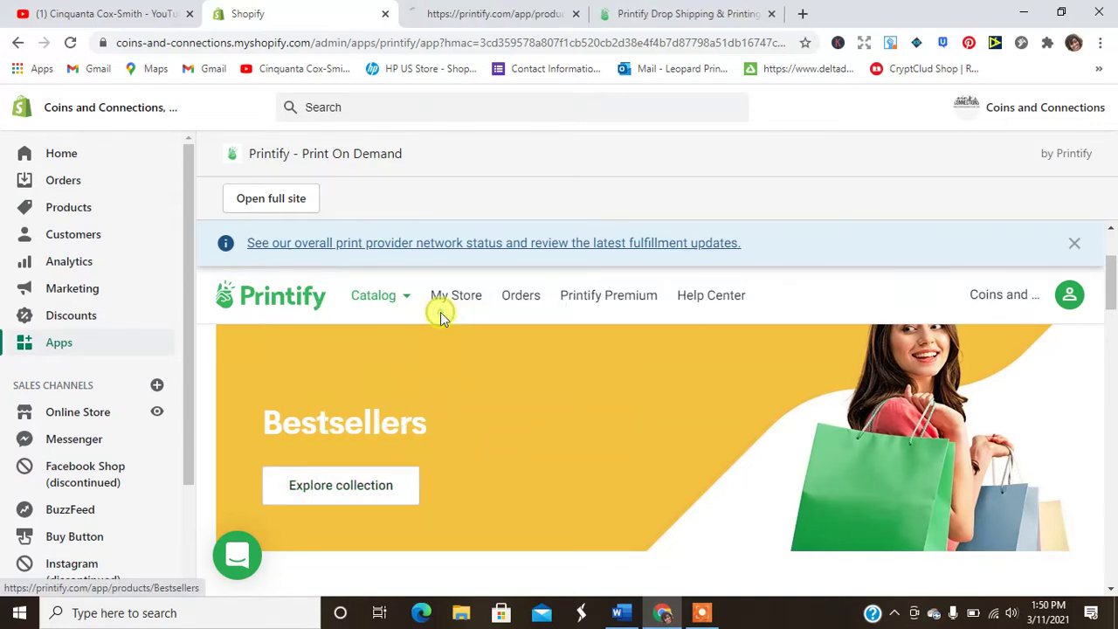
left_click(495, 12)
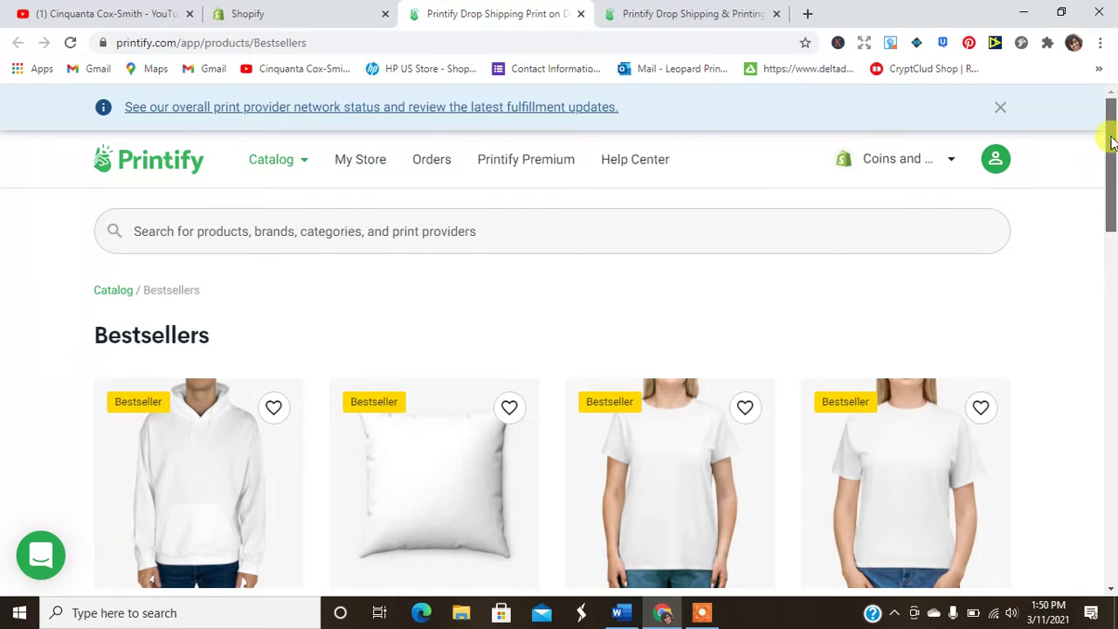
mouse_move(1111, 142)
left_mouse_down()
mouse_move(1113, 555)
mouse_move(1112, 131)
left_mouse_up()
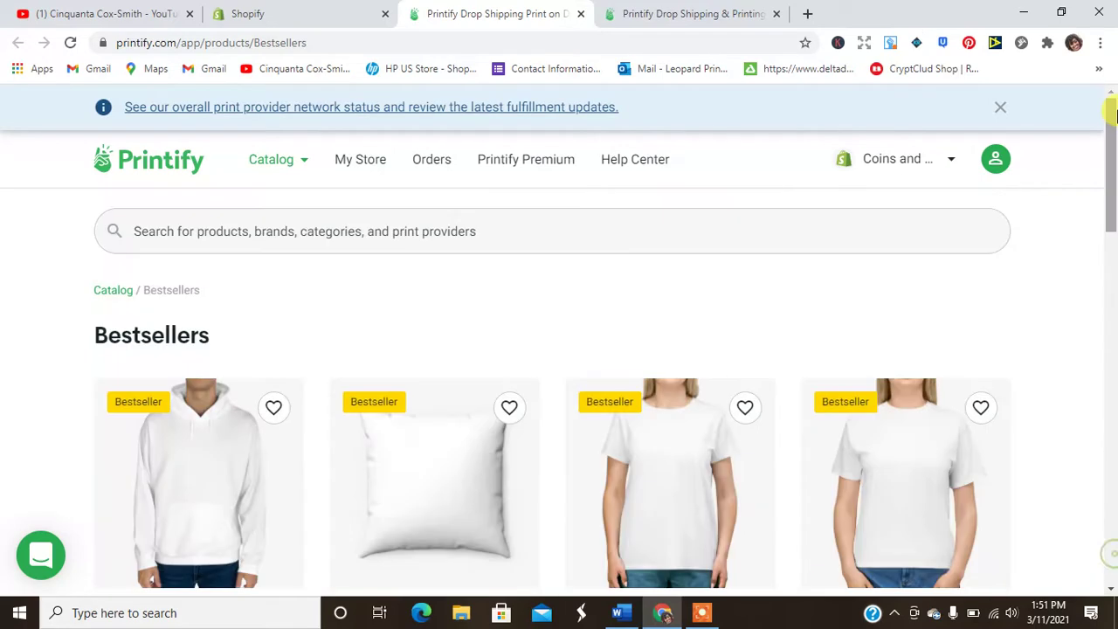
Go back to the Printify app in Shopify and browse the catalog's full list of print providers.
left_click(252, 23)
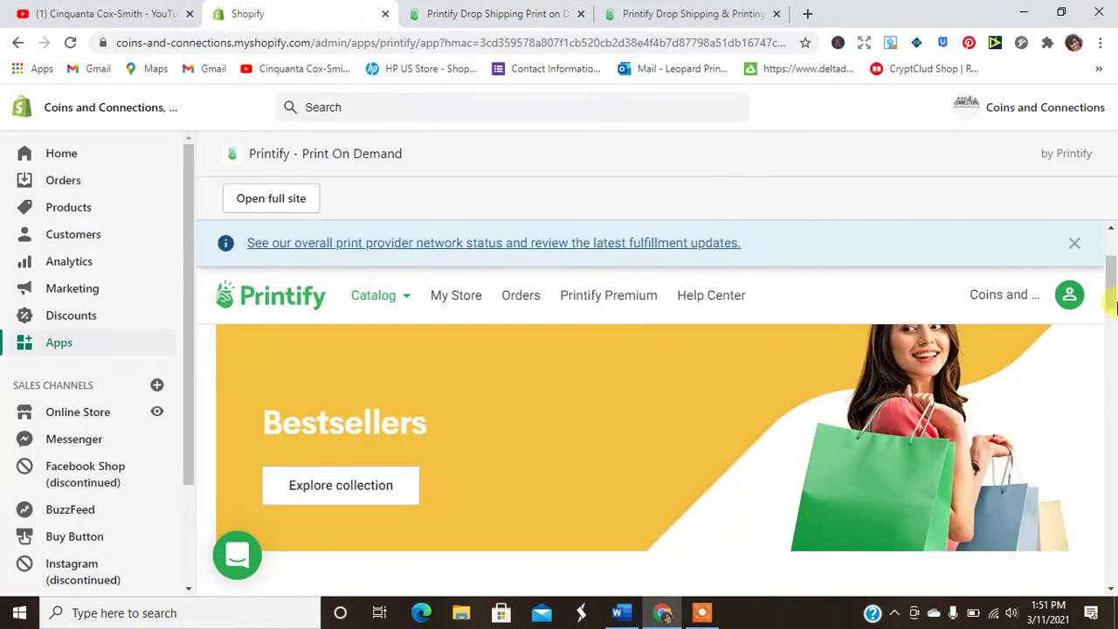
left_click_drag(1111, 293, 858, 355)
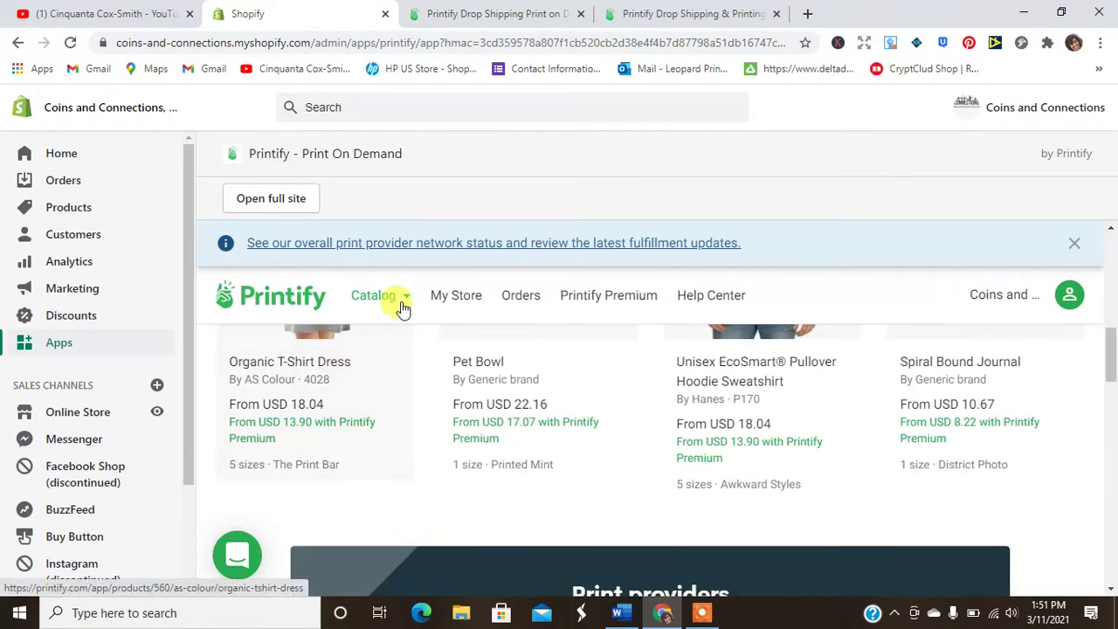
mouse_move(399, 306)
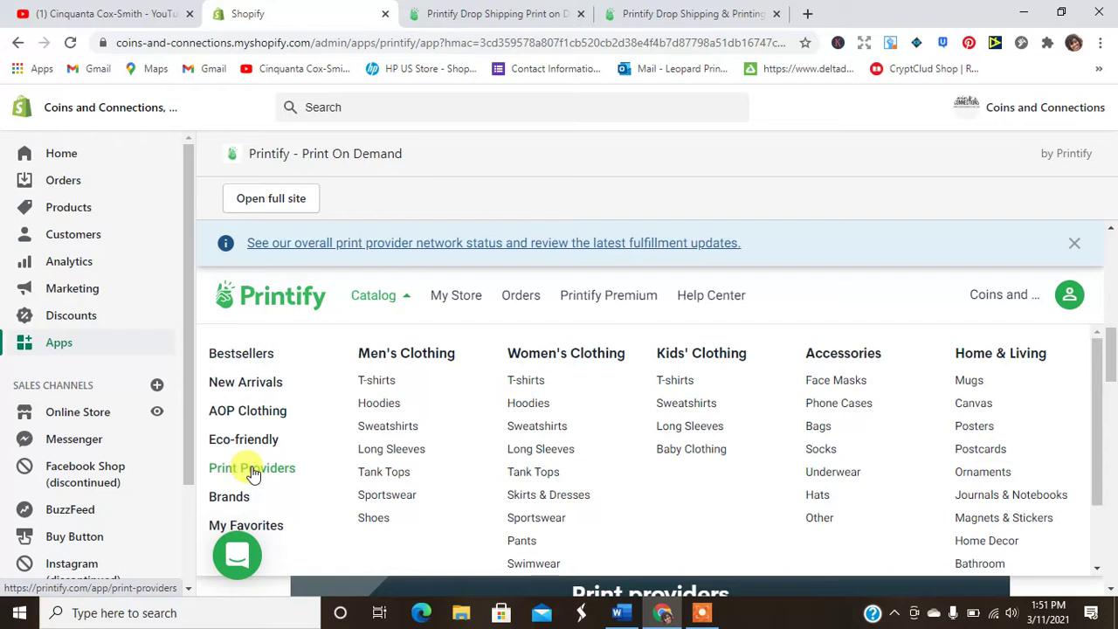
left_click(250, 472)
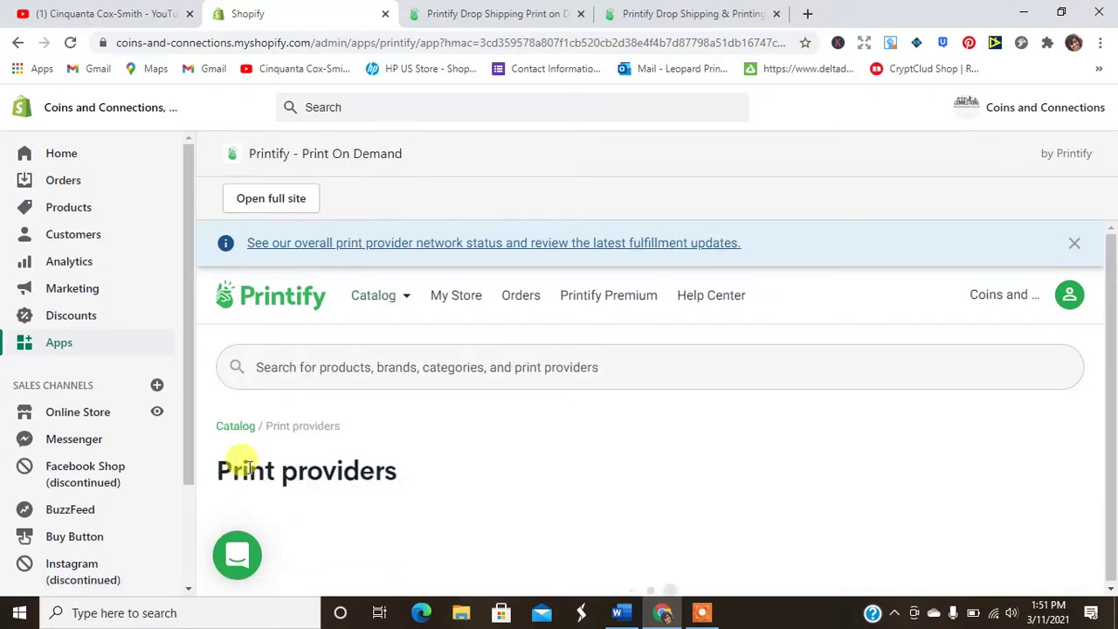
left_click_drag(1110, 253, 1111, 313)
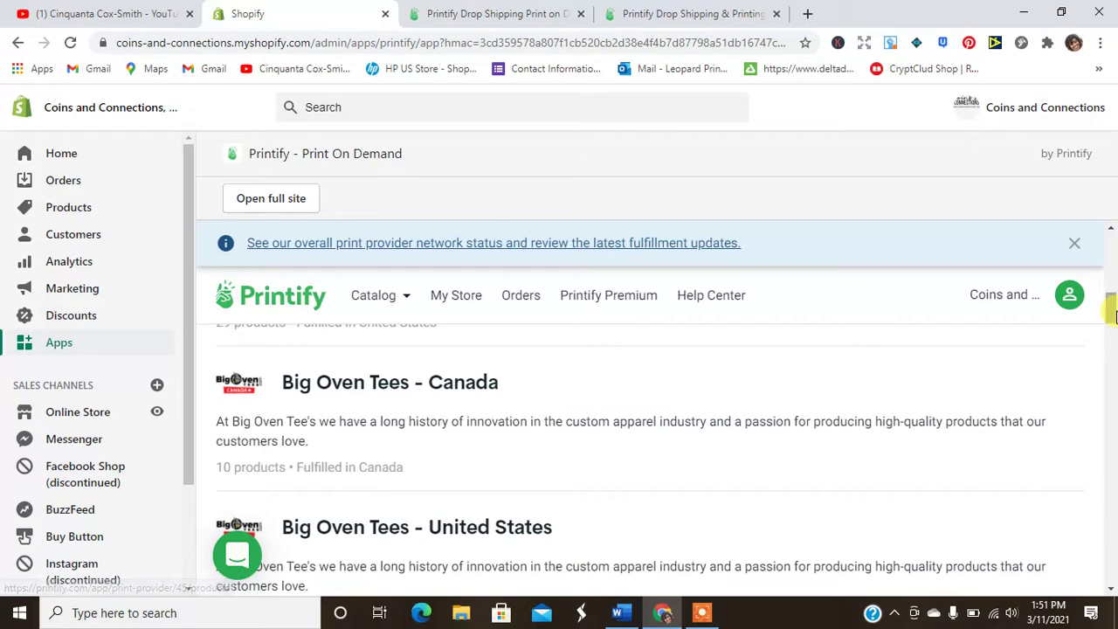
left_click_drag(1111, 309, 1111, 533)
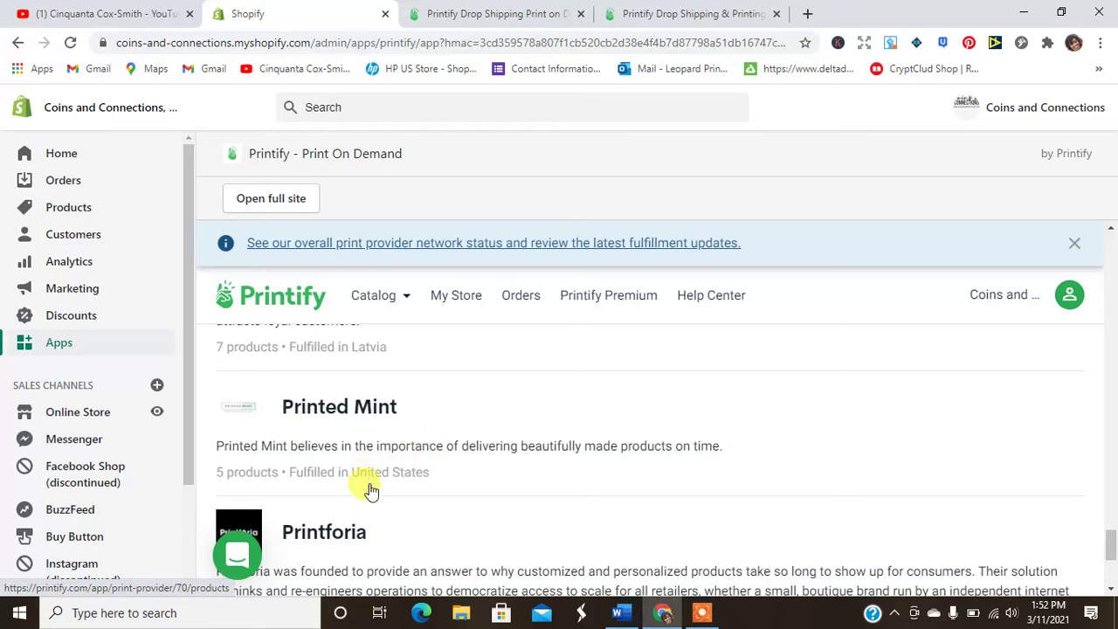
Open the print provider Printed Mint and look over the products it offers.
scroll(1111, 546, "down", 3)
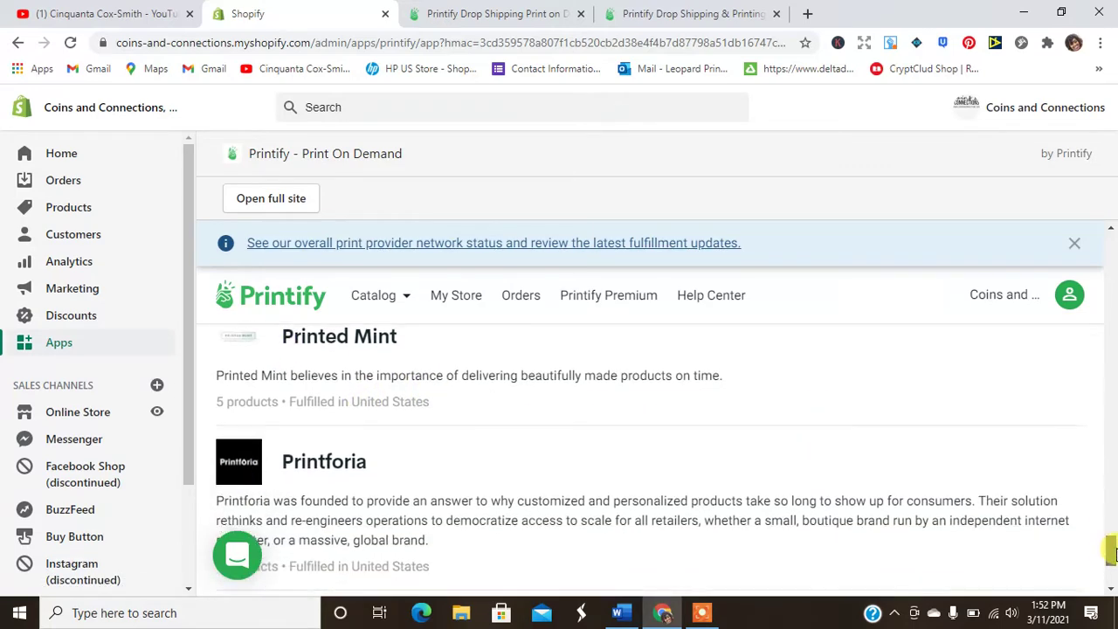
scroll(1111, 546, "up", 3)
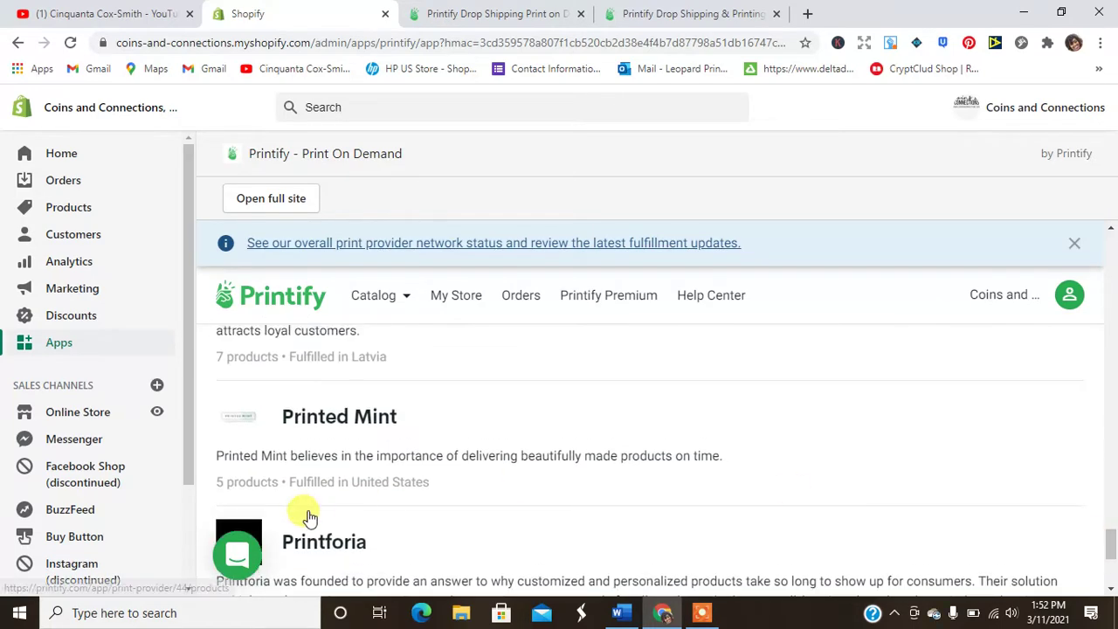
left_click(291, 458)
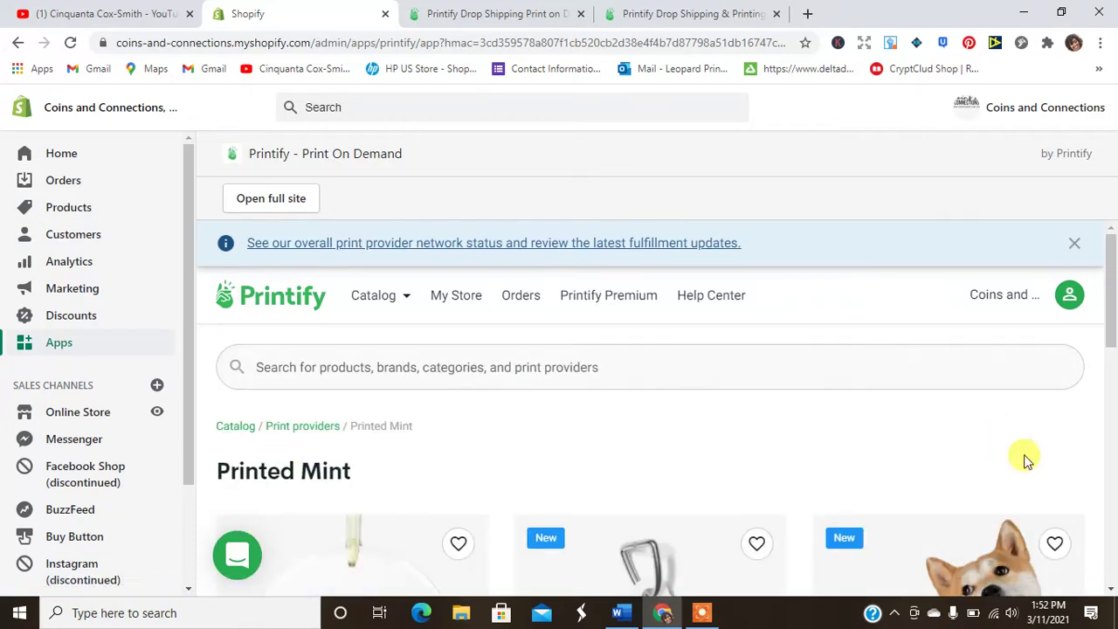
left_click_drag(1115, 281, 1115, 236)
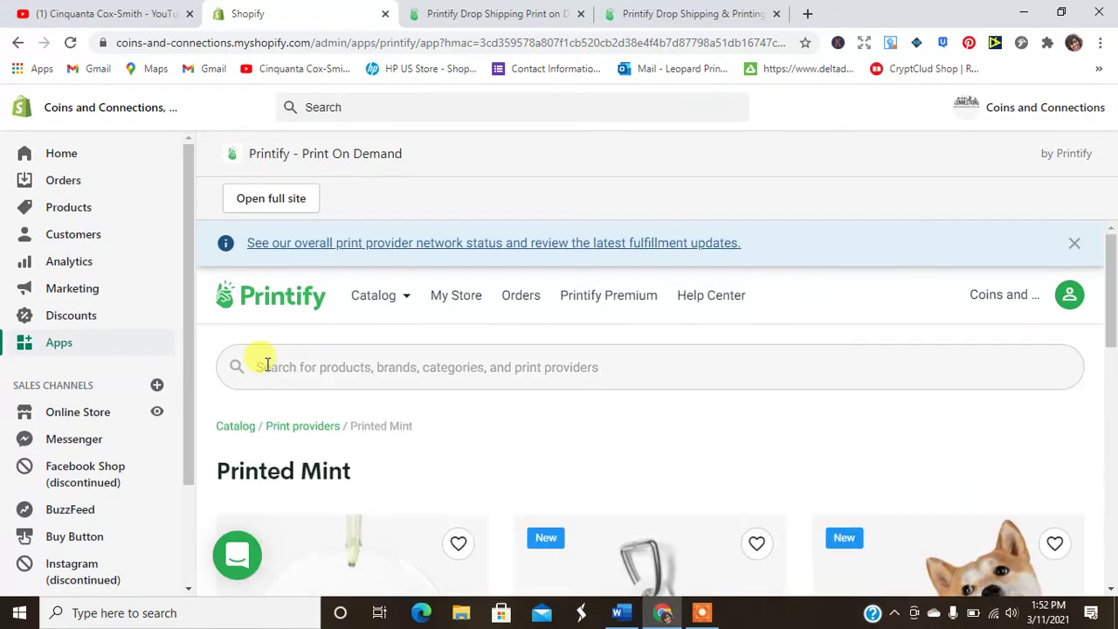
Return to the print providers list, filter it to United States and look through the providers.
left_click(302, 427)
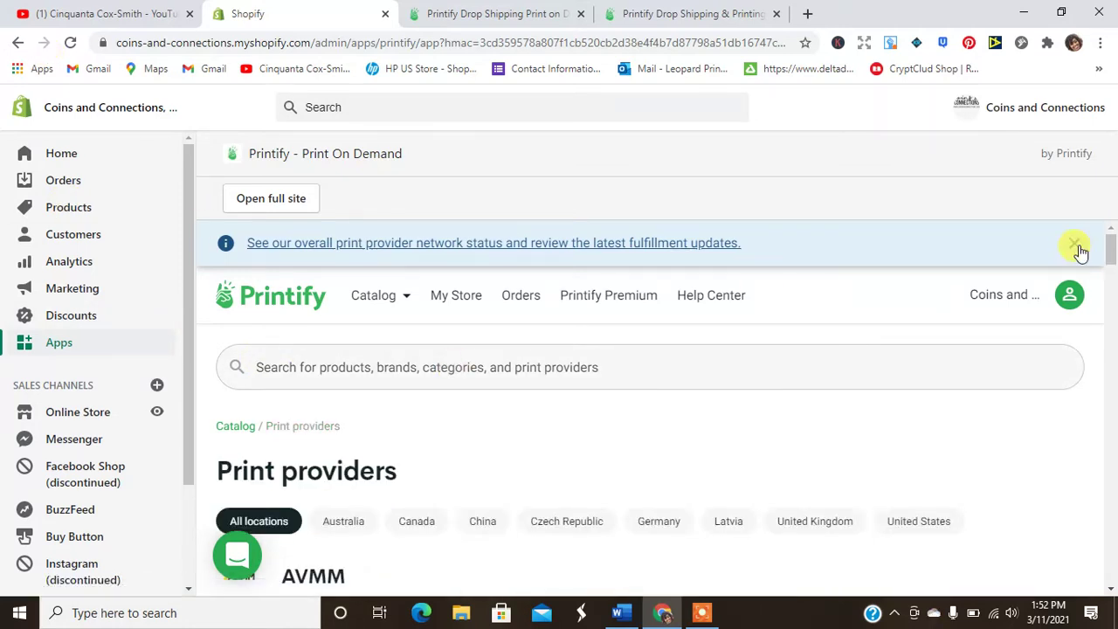
scroll(1115, 263, "down", 2)
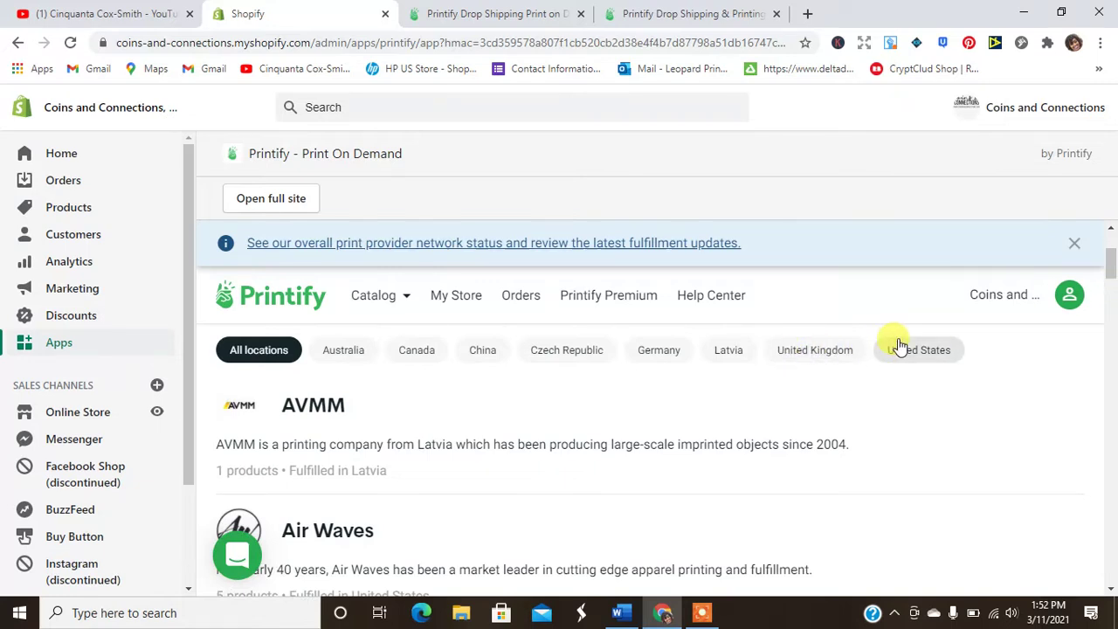
left_click(907, 354)
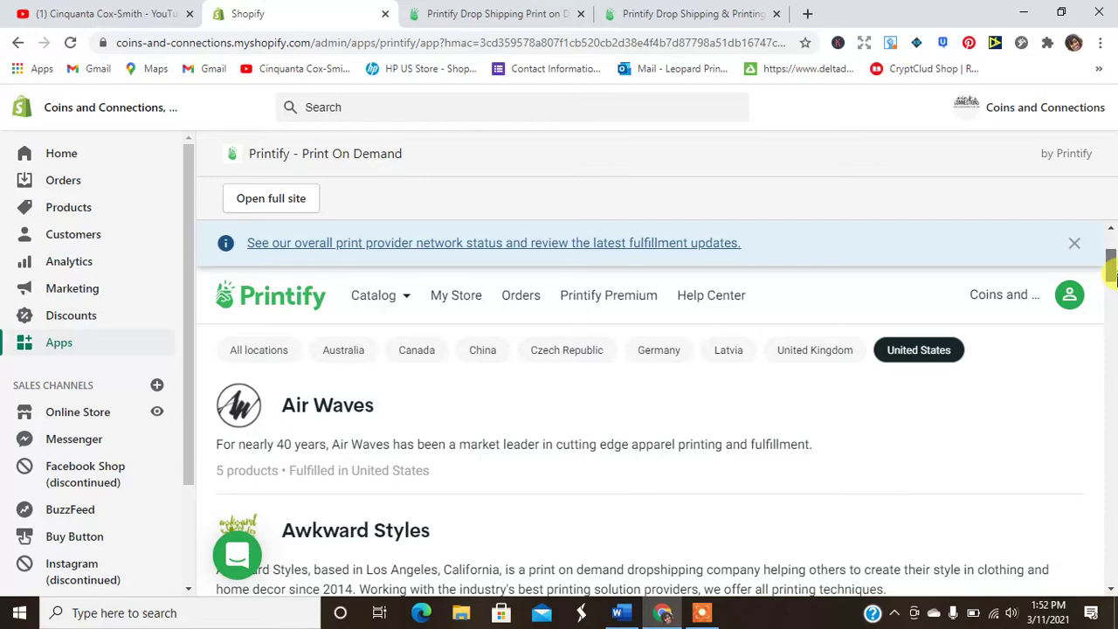
mouse_move(1110, 278)
left_mouse_down()
mouse_move(1110, 482)
mouse_move(1108, 439)
left_mouse_up()
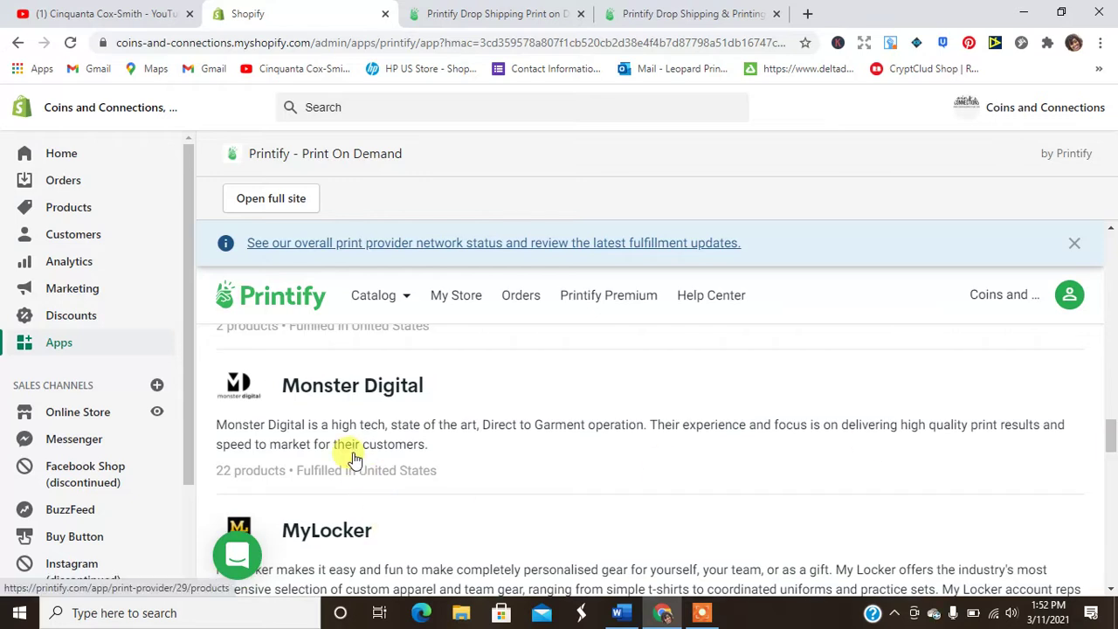
Open the print provider Monster Digital and look through both pages of its products.
left_click(354, 459)
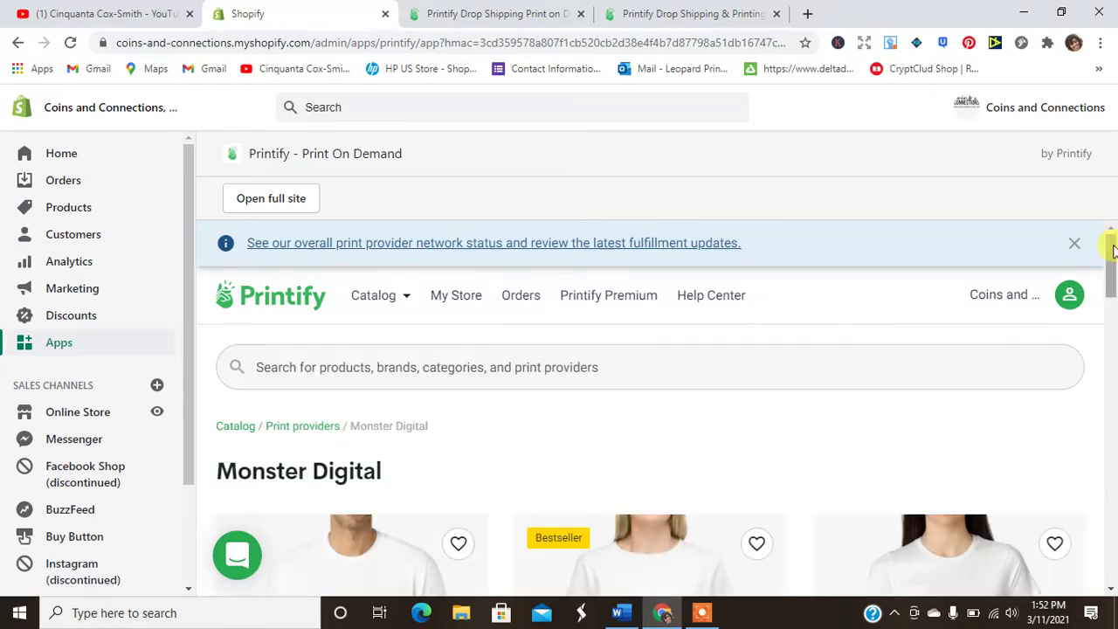
left_click_drag(1114, 262, 1115, 551)
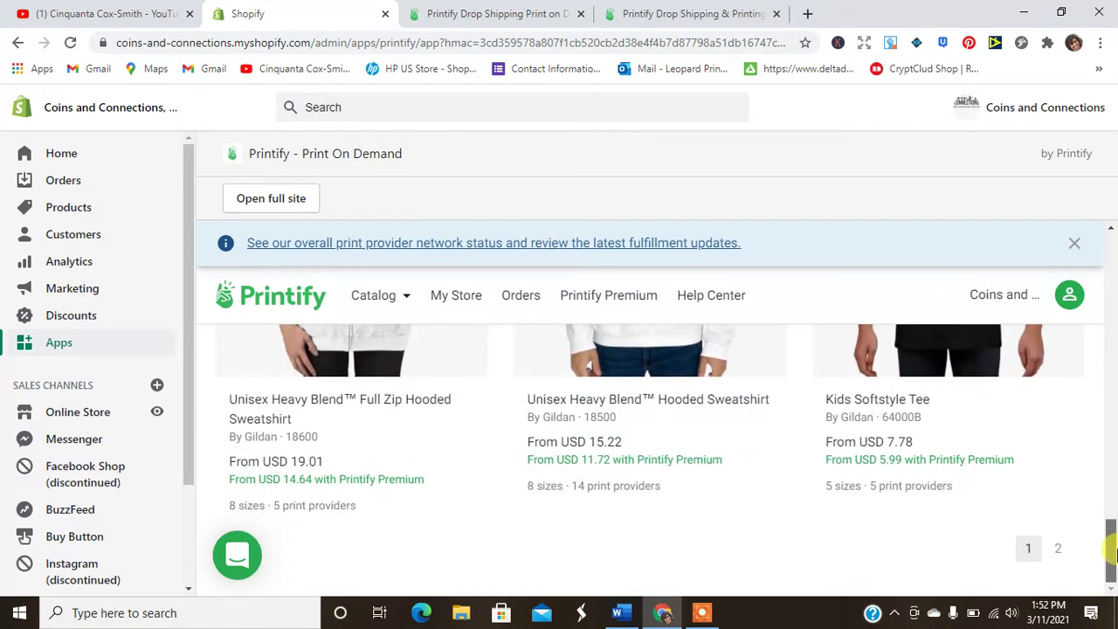
left_click(1061, 548)
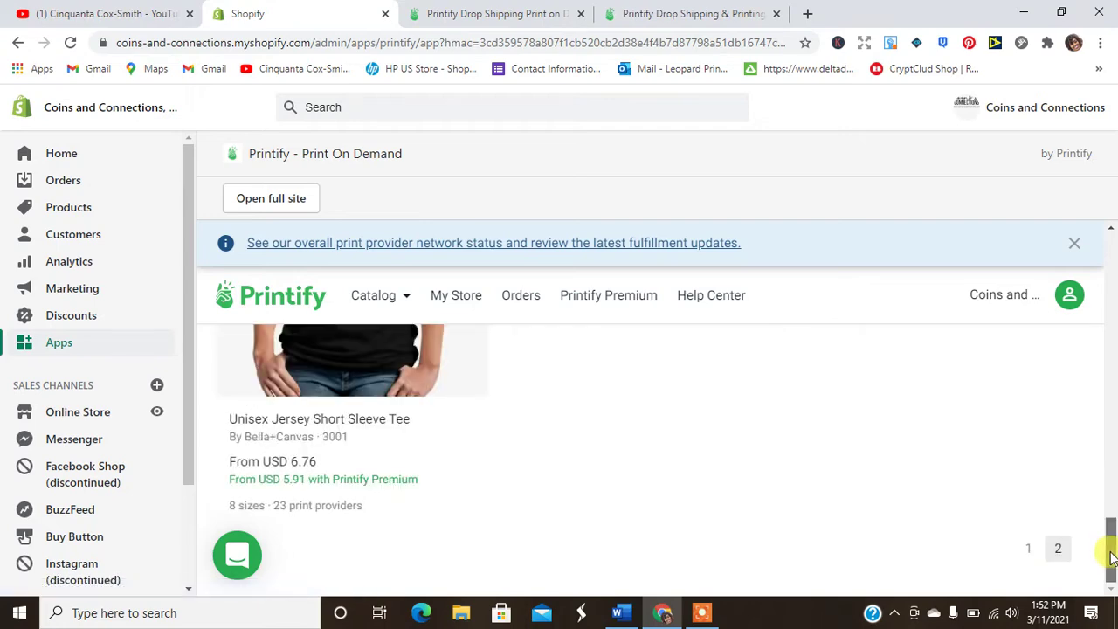
left_click_drag(1112, 543, 1100, 103)
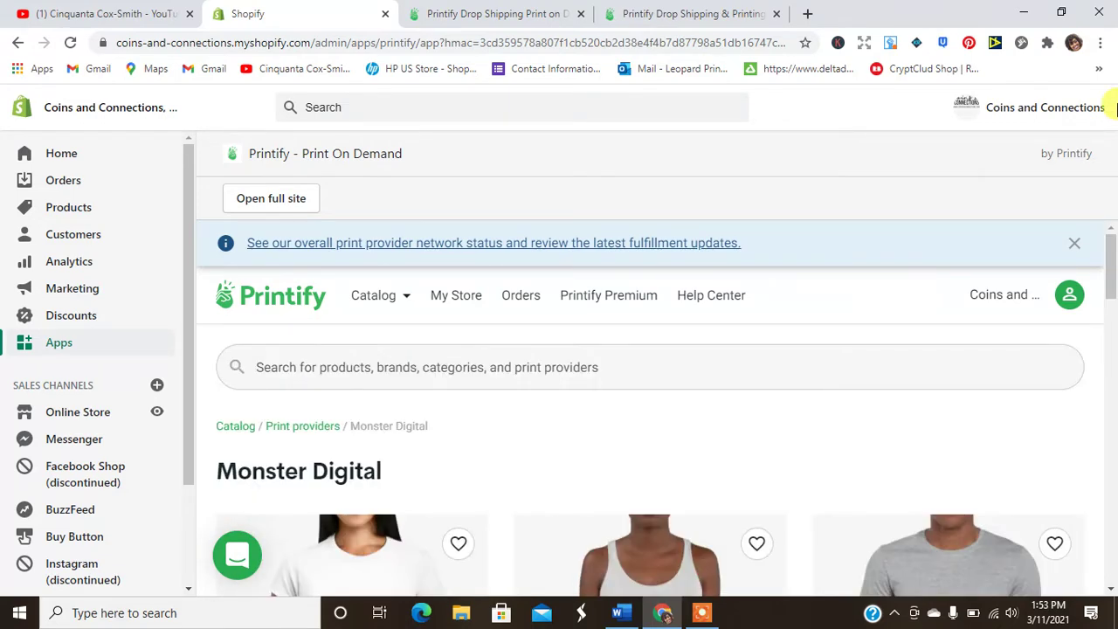
Open the Bags category under Accessories in the catalog and look through the bag products and their prices.
left_click(401, 298)
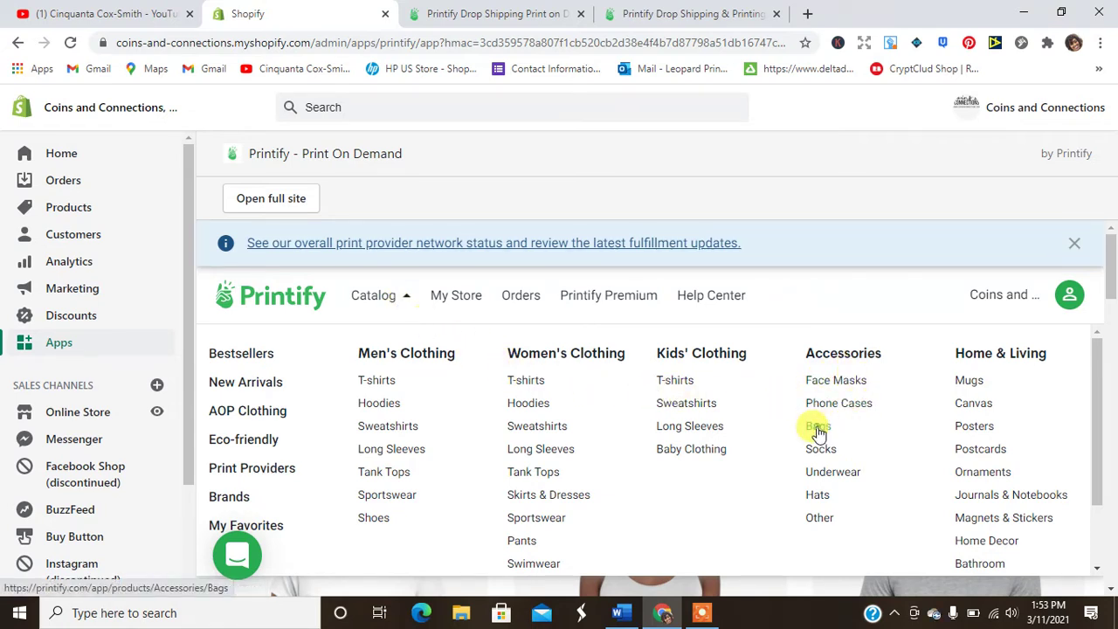
left_click(819, 427)
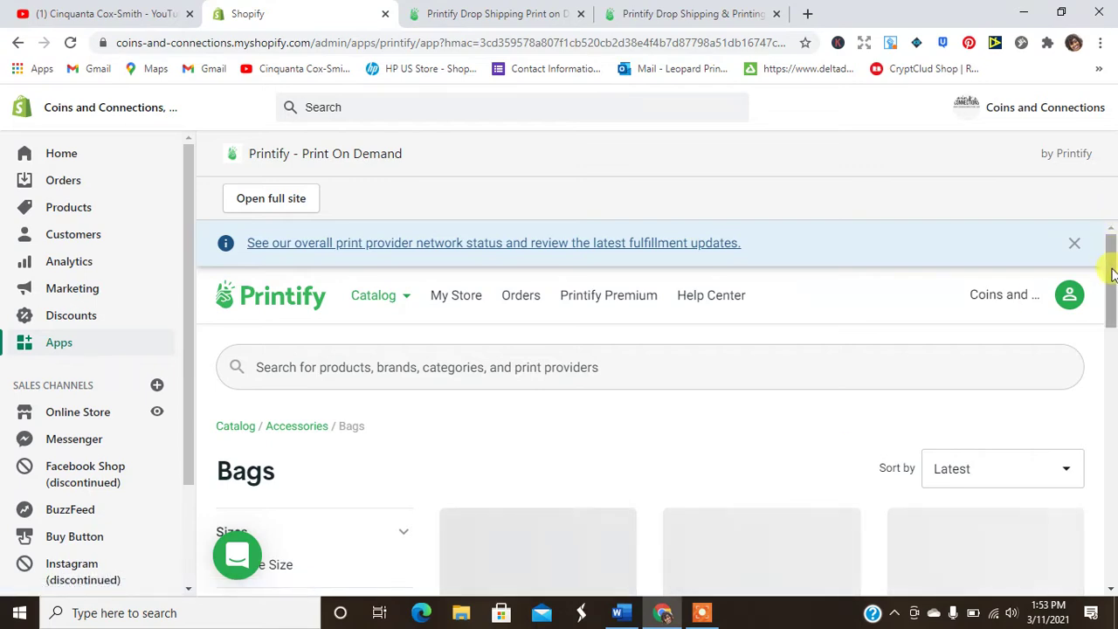
left_click_drag(1111, 273, 1111, 303)
left_click_drag(1110, 303, 1110, 471)
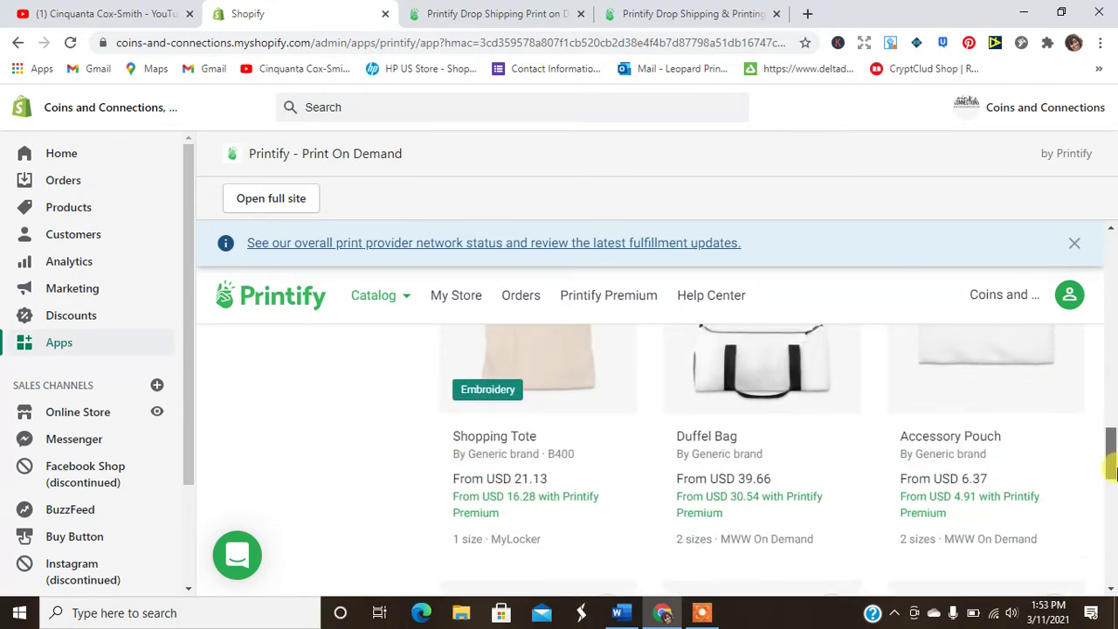
Open the Shopping Tote, review the MyLocker offer and start designing the bag with that provider.
left_click(538, 384)
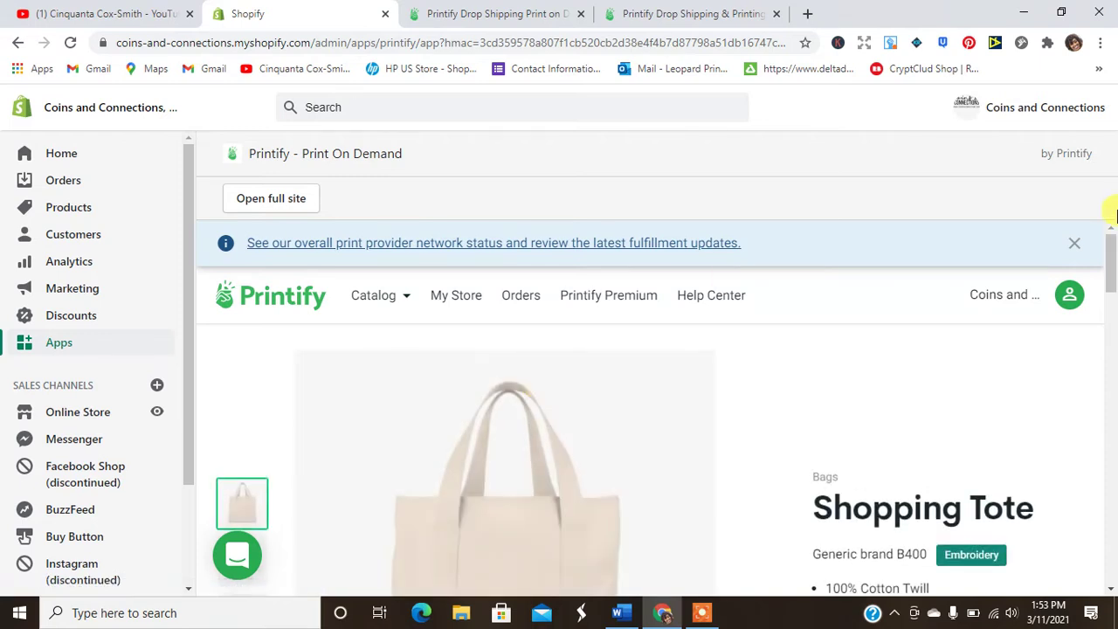
left_click_drag(1113, 278, 856, 341)
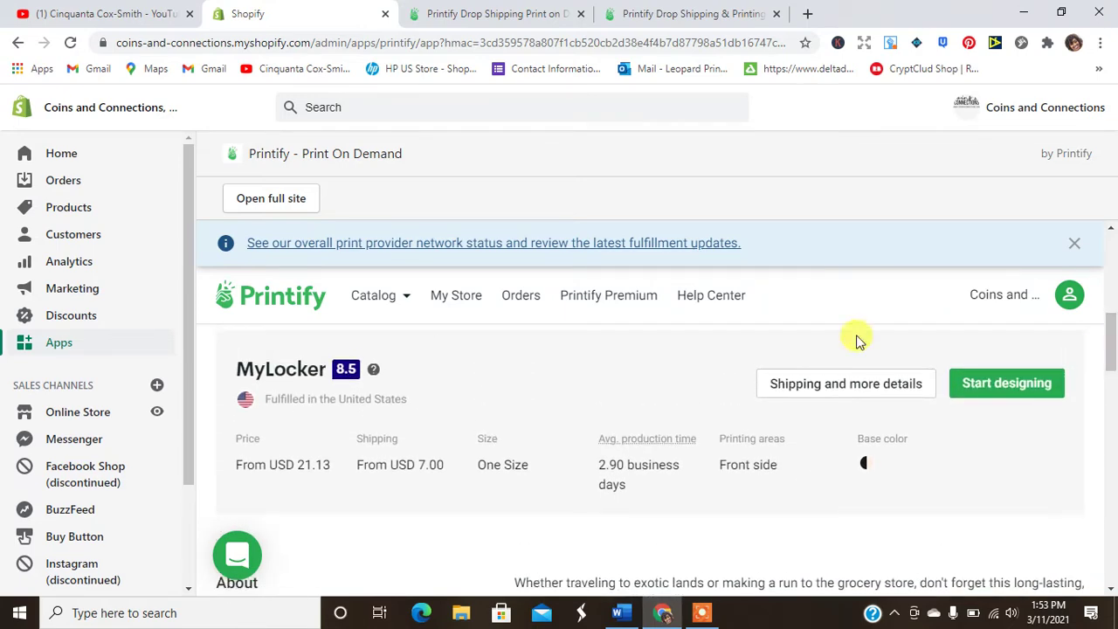
left_click(1000, 390)
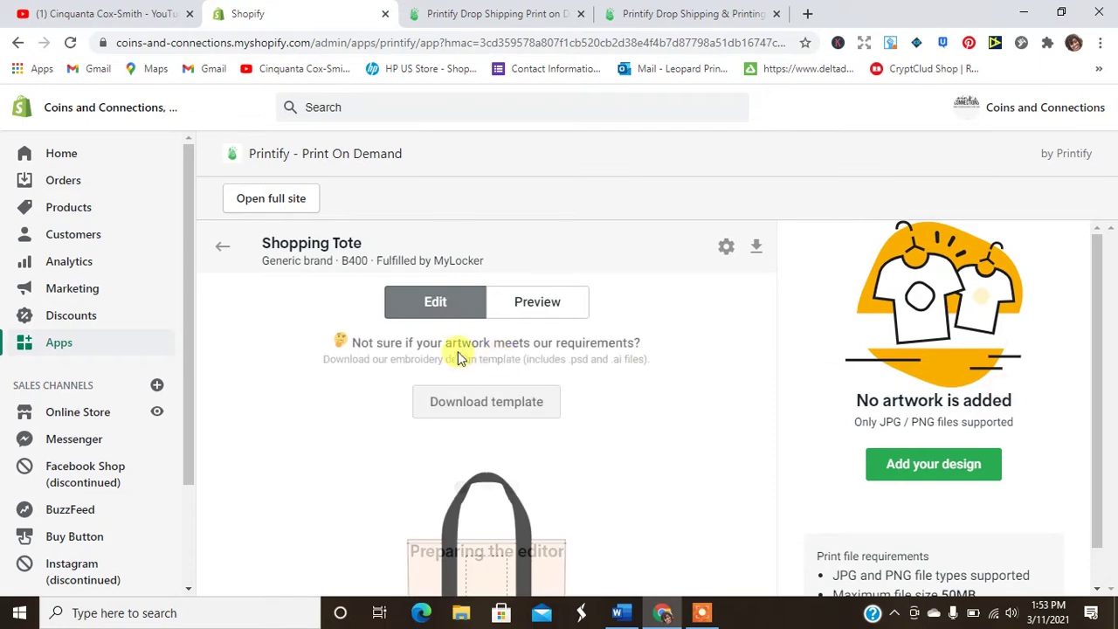
left_click(223, 248)
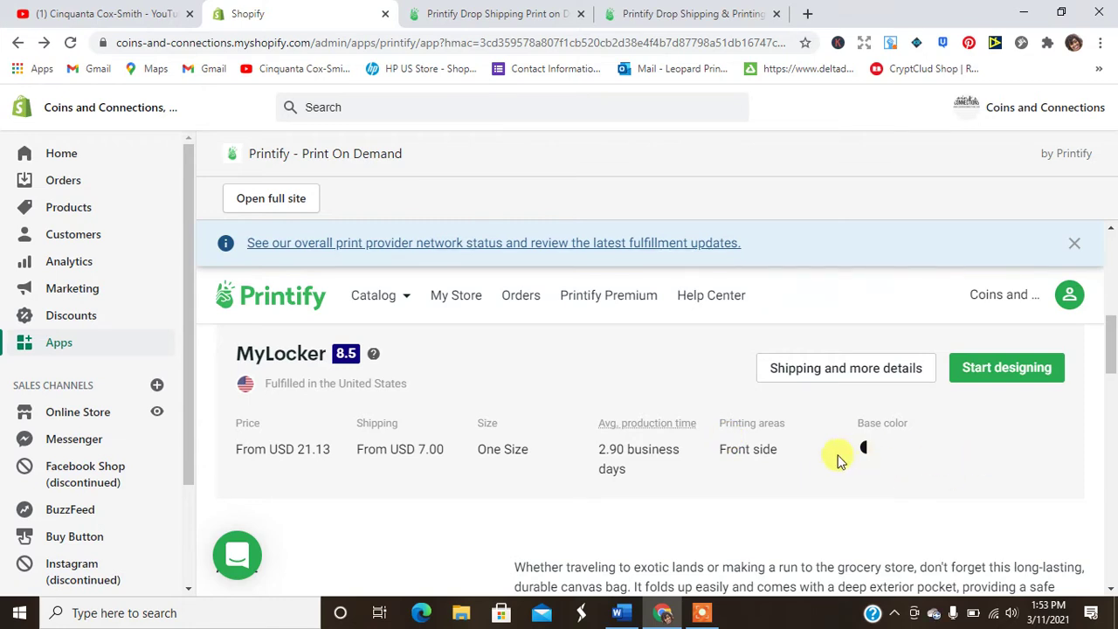
left_click(993, 377)
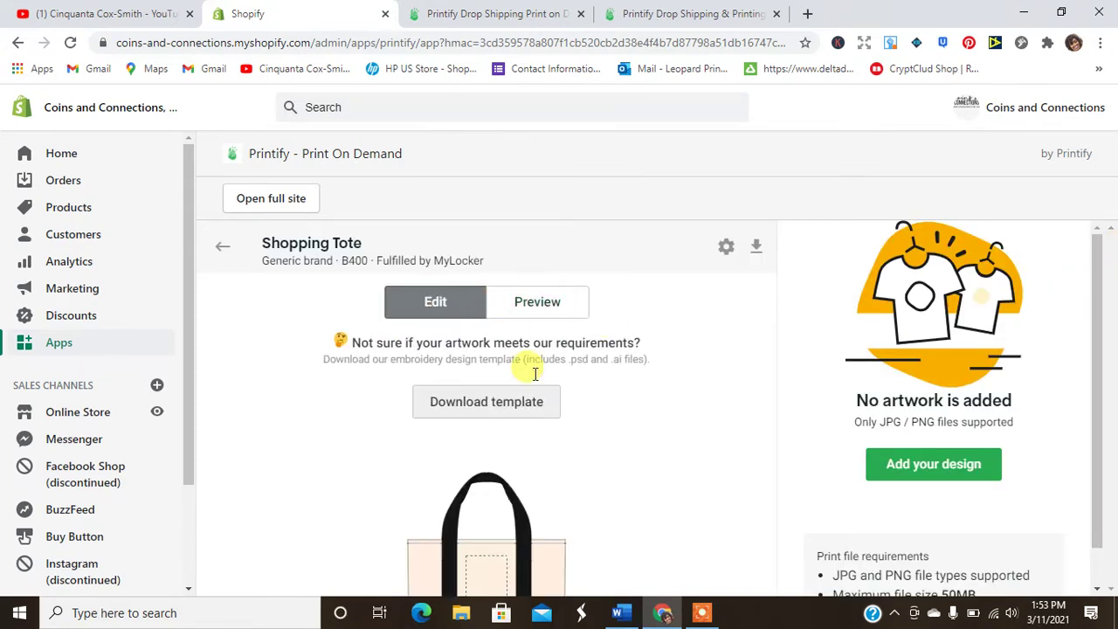
Check the print file requirements and upload the design "_Made In South Carolina =e" from the device onto the tote.
left_click_drag(1092, 317, 1094, 468)
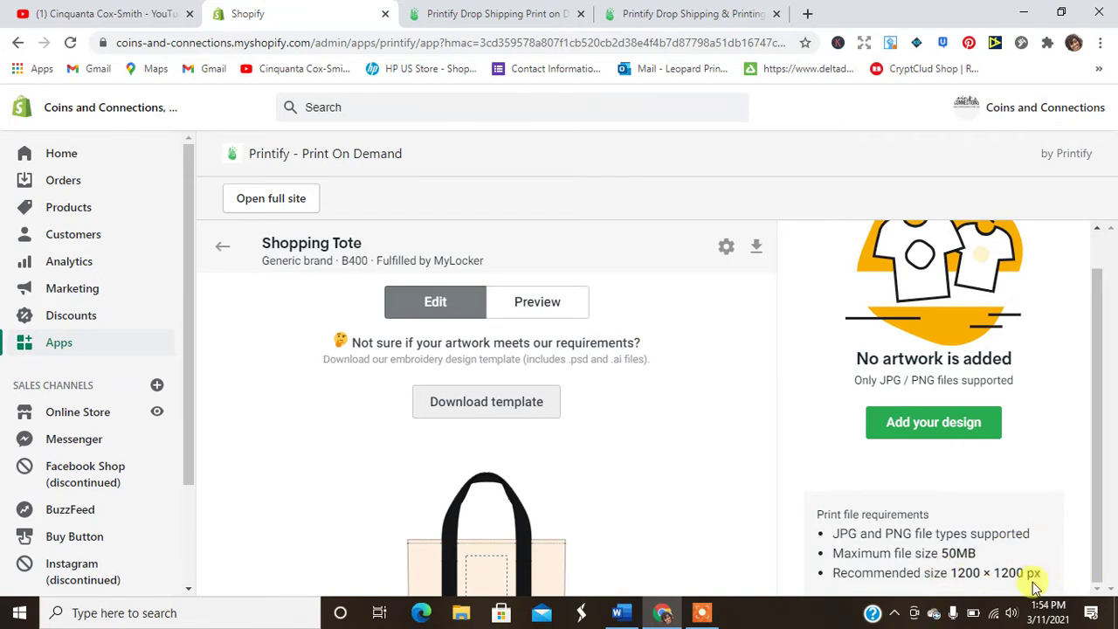
left_click(916, 424)
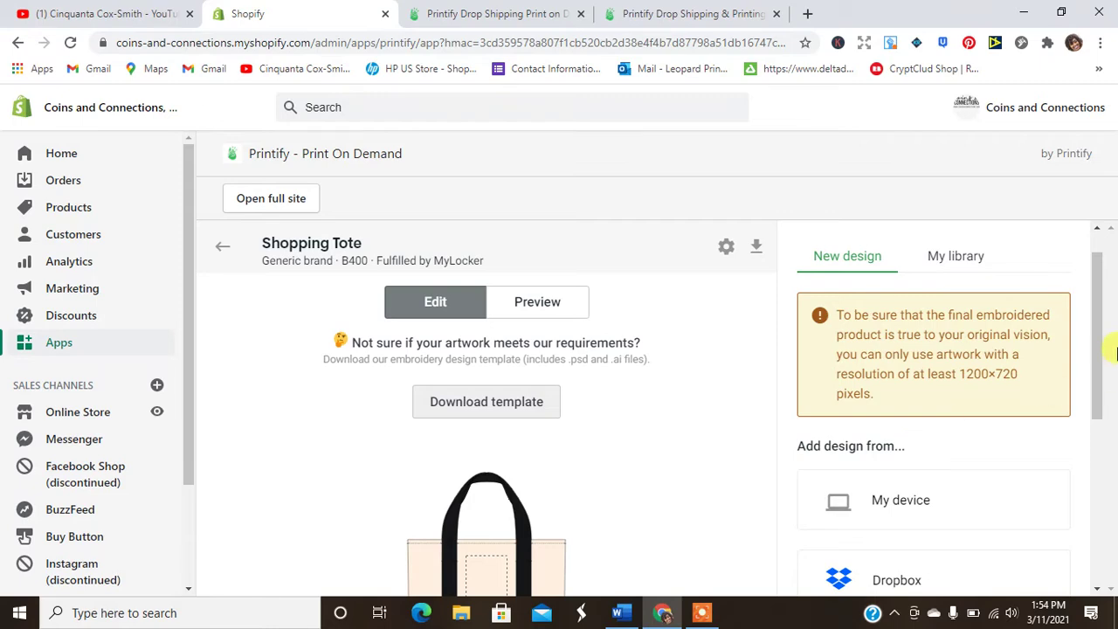
left_click_drag(1097, 337, 1097, 392)
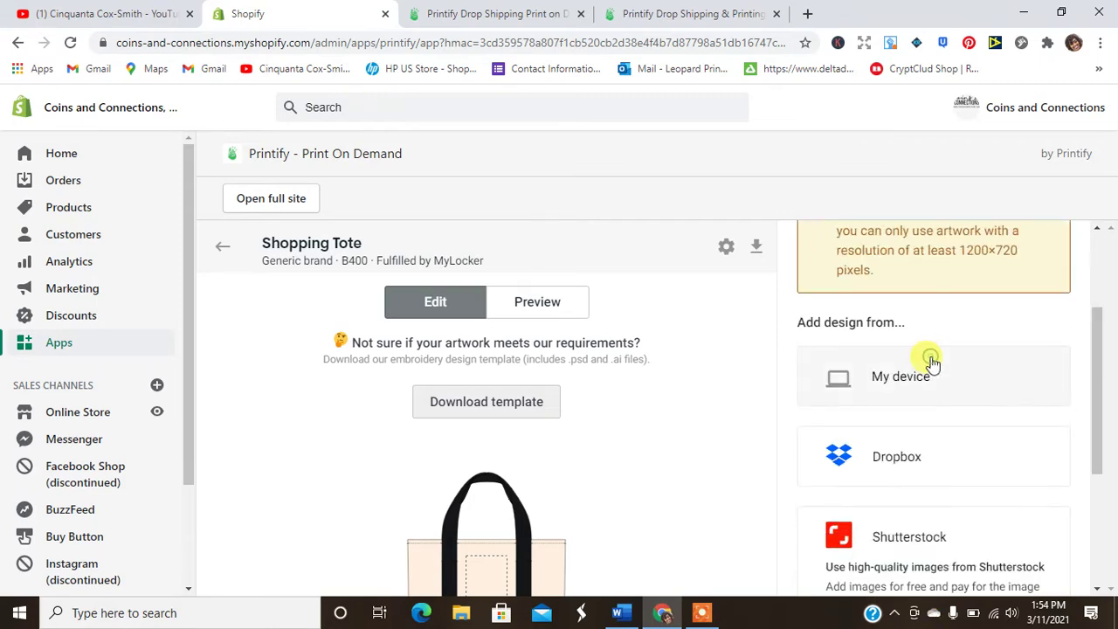
left_click(931, 362)
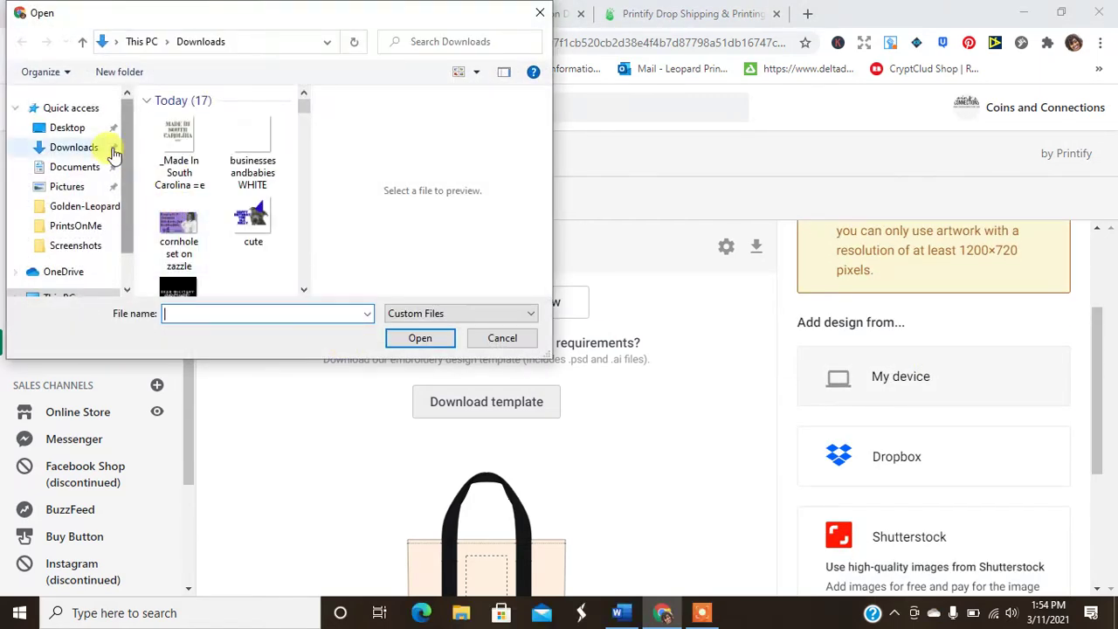
left_click(179, 144)
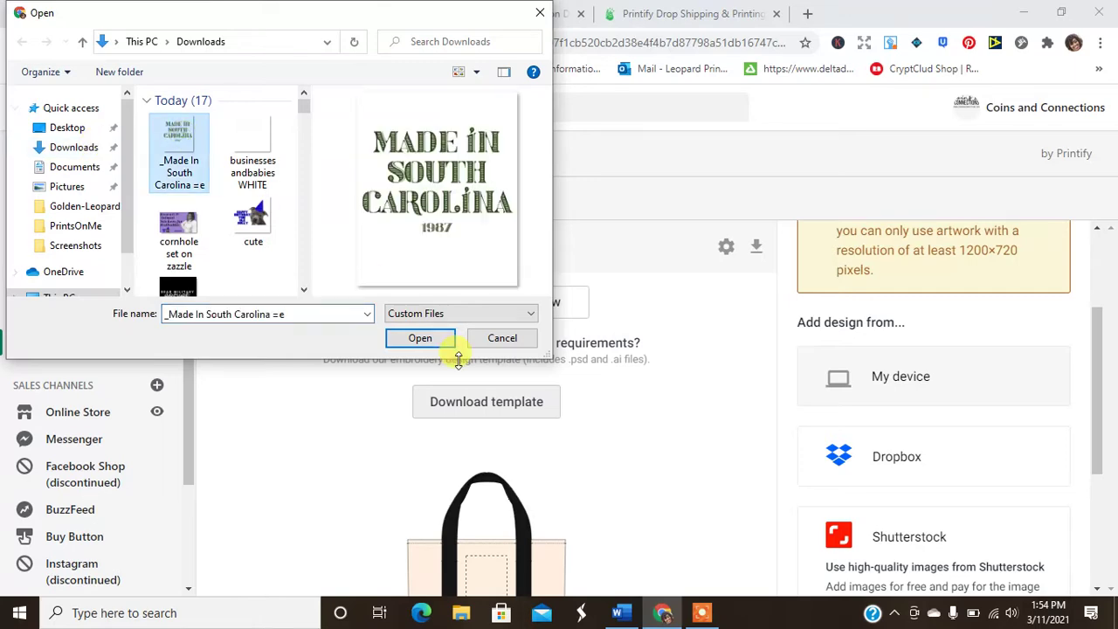
left_click(419, 338)
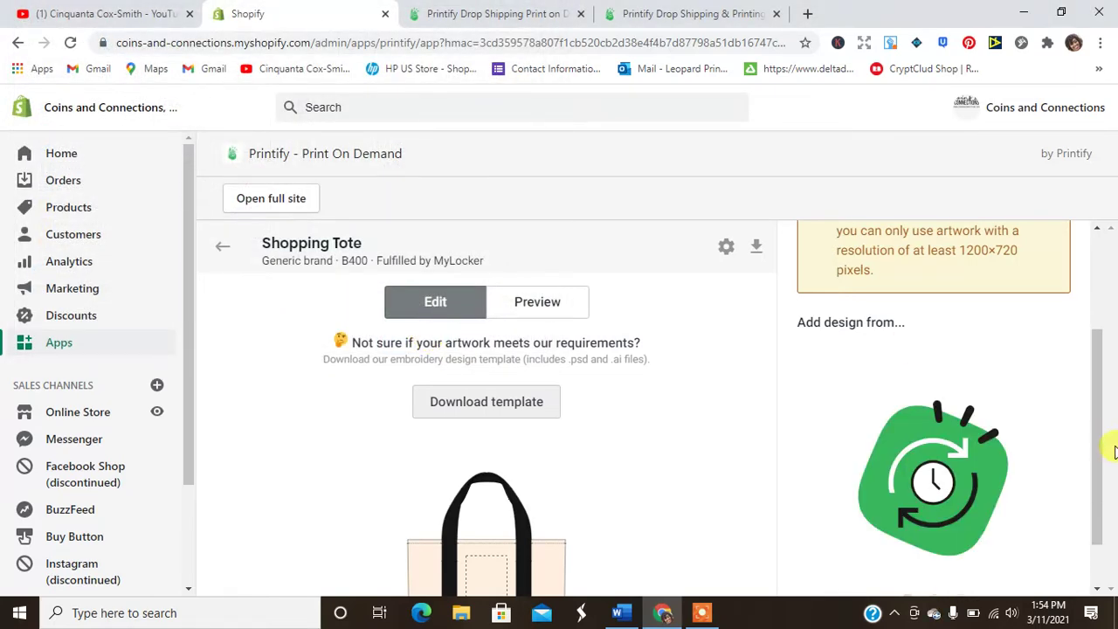
Expand the embroidery must-do checklist and read through the tote's design requirements, size and positioning details.
left_click_drag(1097, 429, 1102, 545)
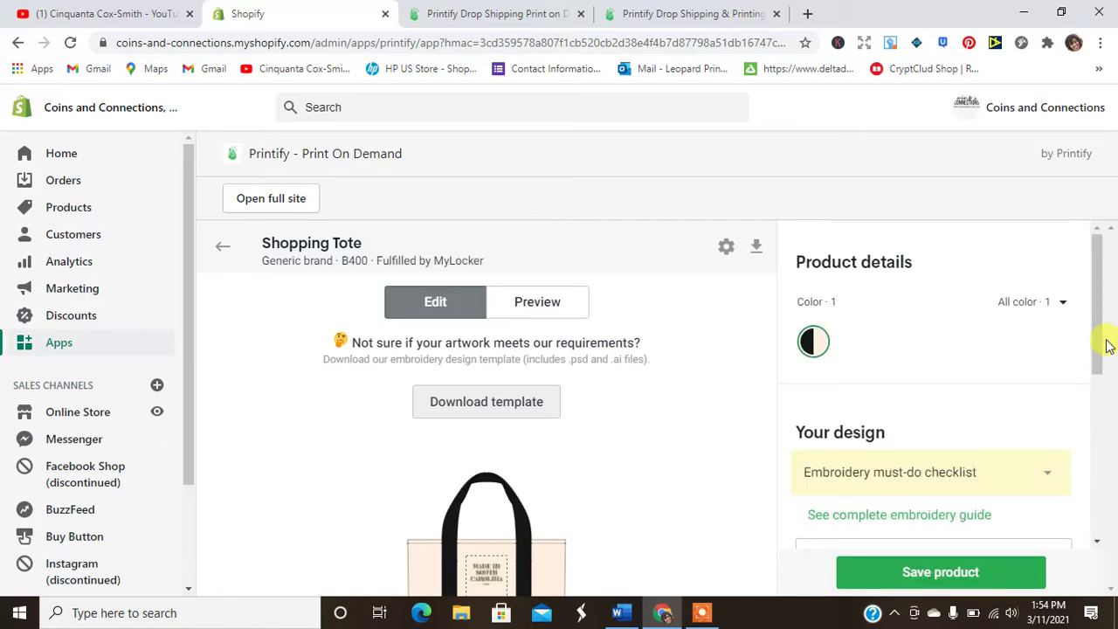
left_click_drag(1097, 323, 1041, 375)
left_click(1043, 403)
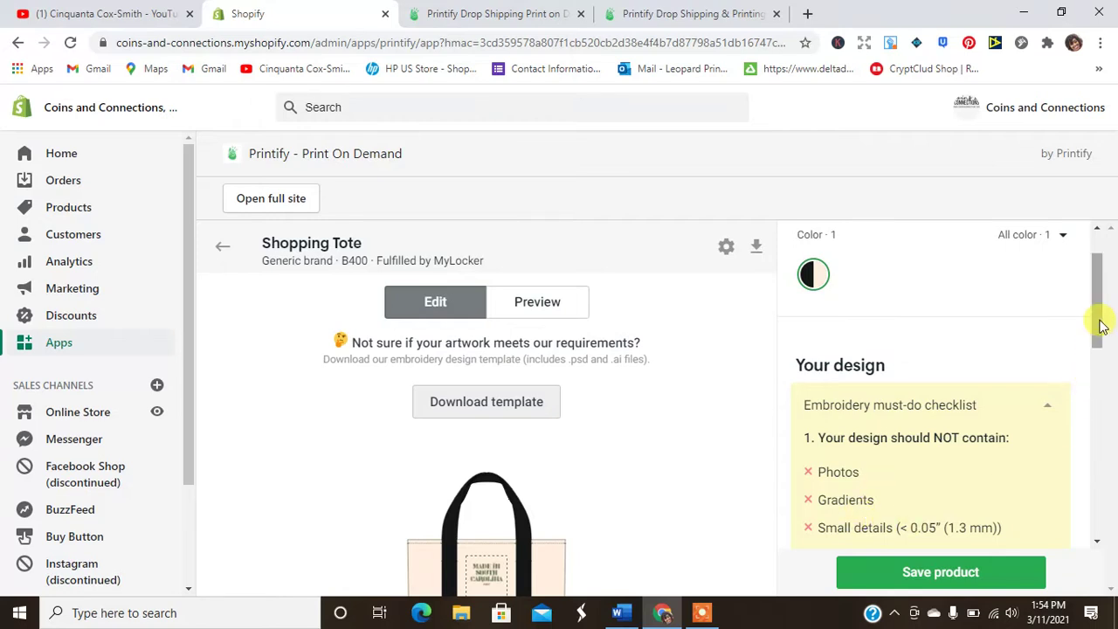
left_click_drag(1100, 324, 1094, 566)
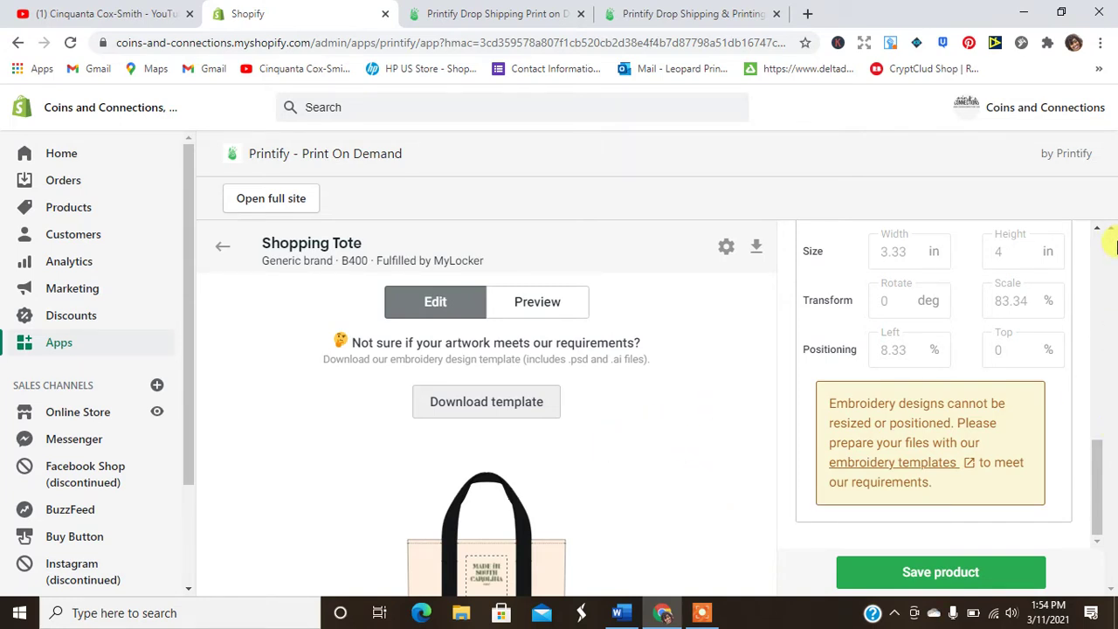
left_click_drag(1100, 498, 1113, 229)
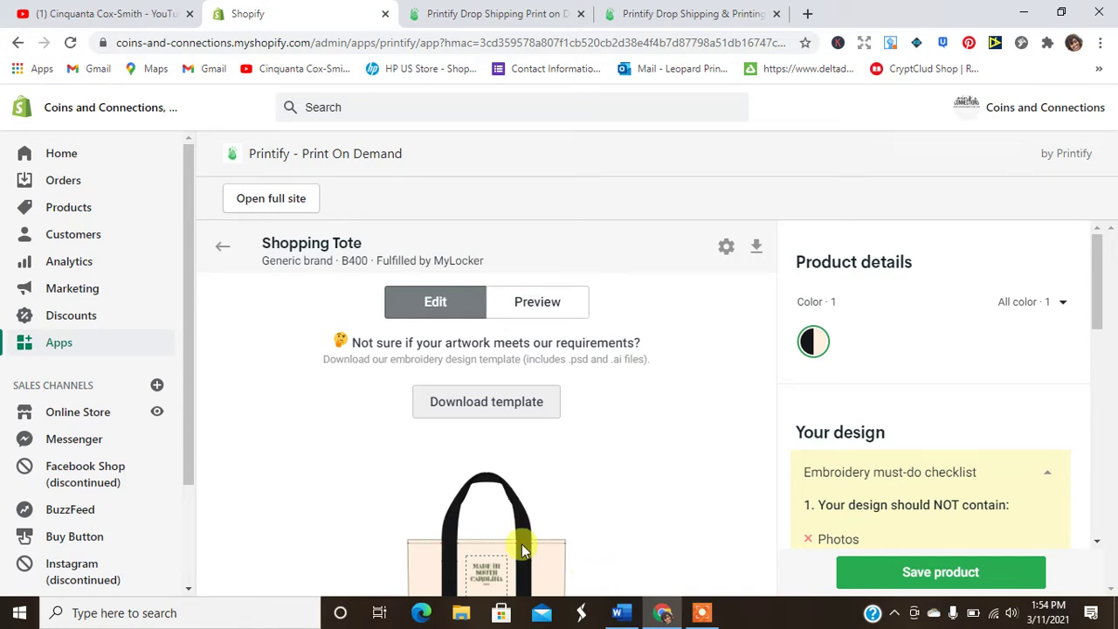
Preview the tote's front, back and context views, and save the product to the store.
left_click_drag(184, 432, 193, 616)
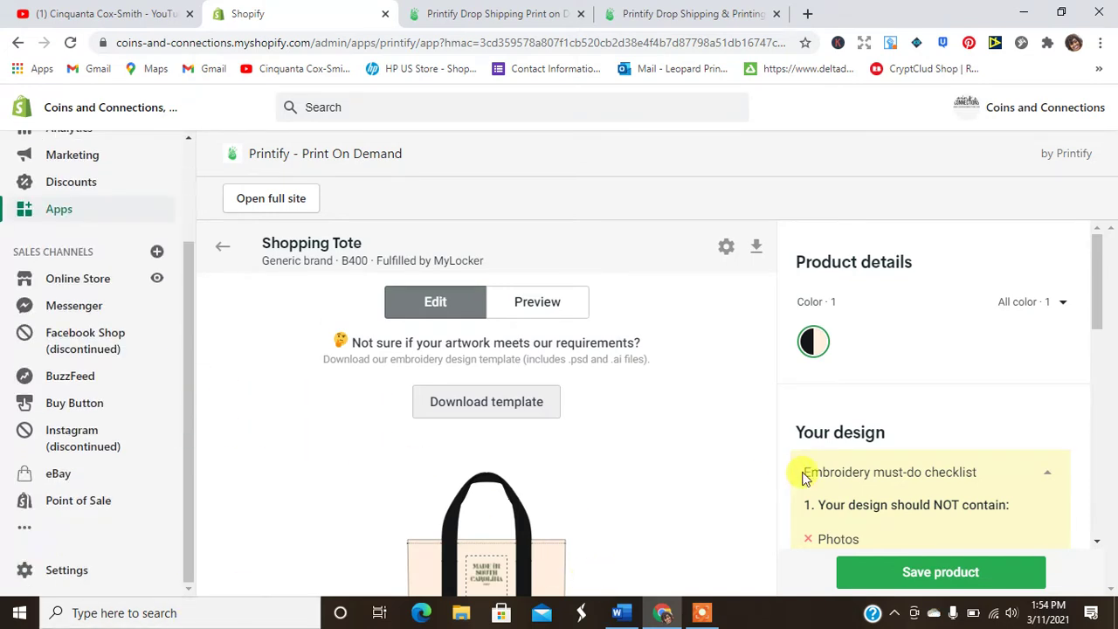
left_click(530, 314)
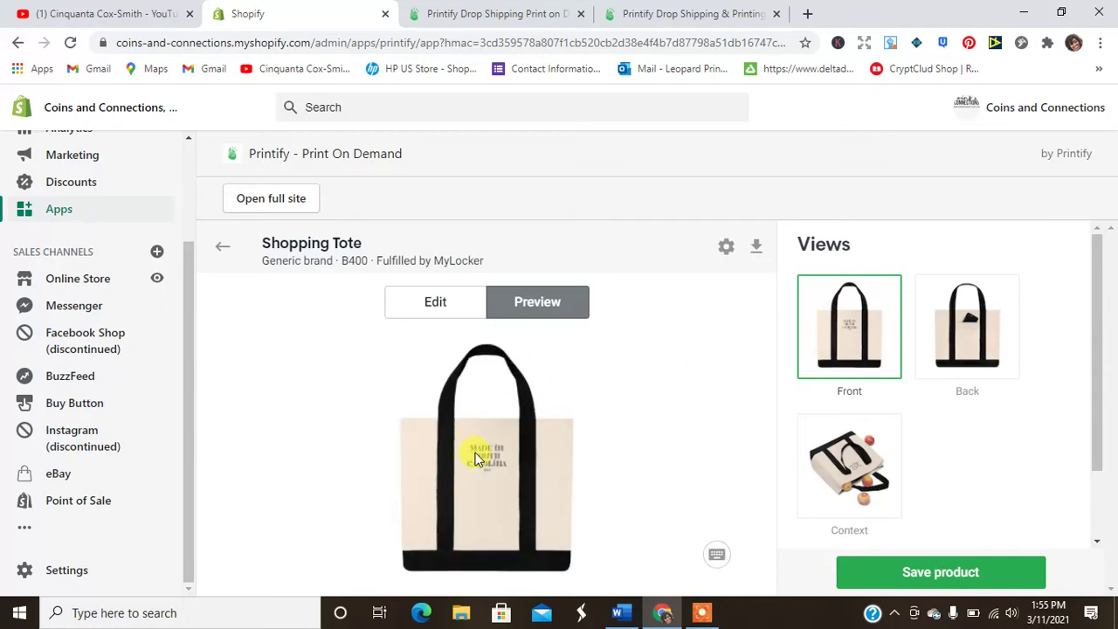
left_click(954, 325)
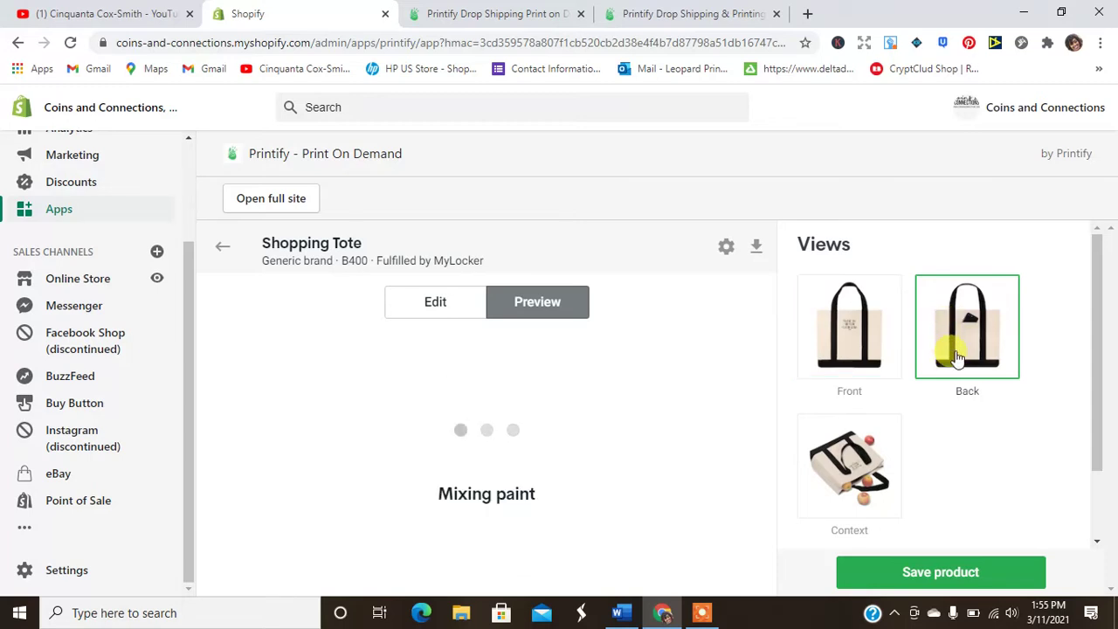
left_click(840, 492)
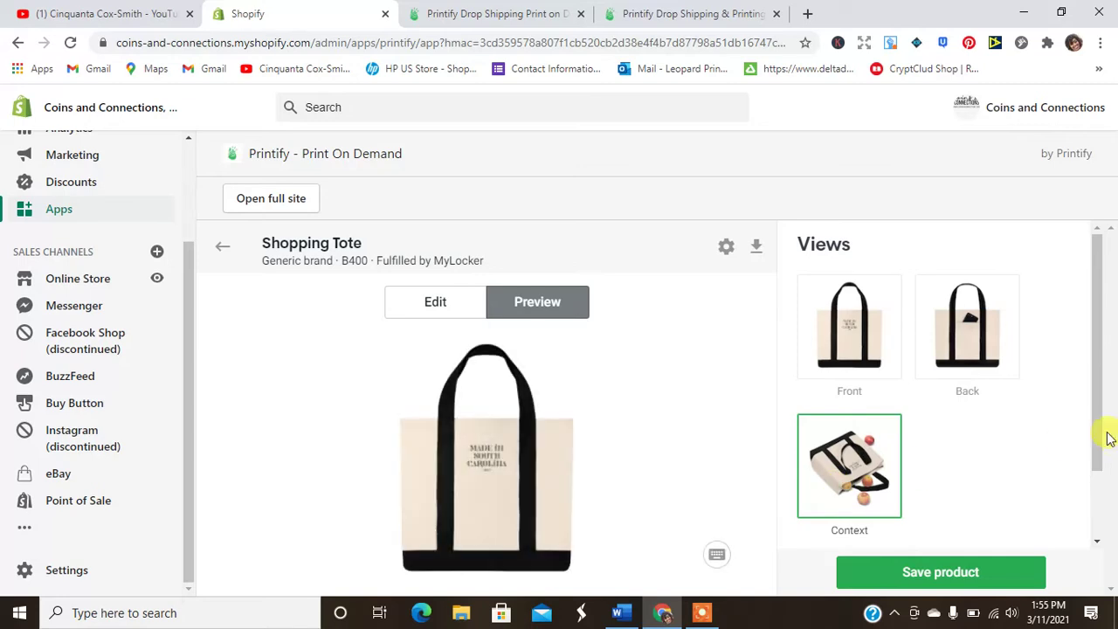
left_click_drag(1103, 399, 1102, 524)
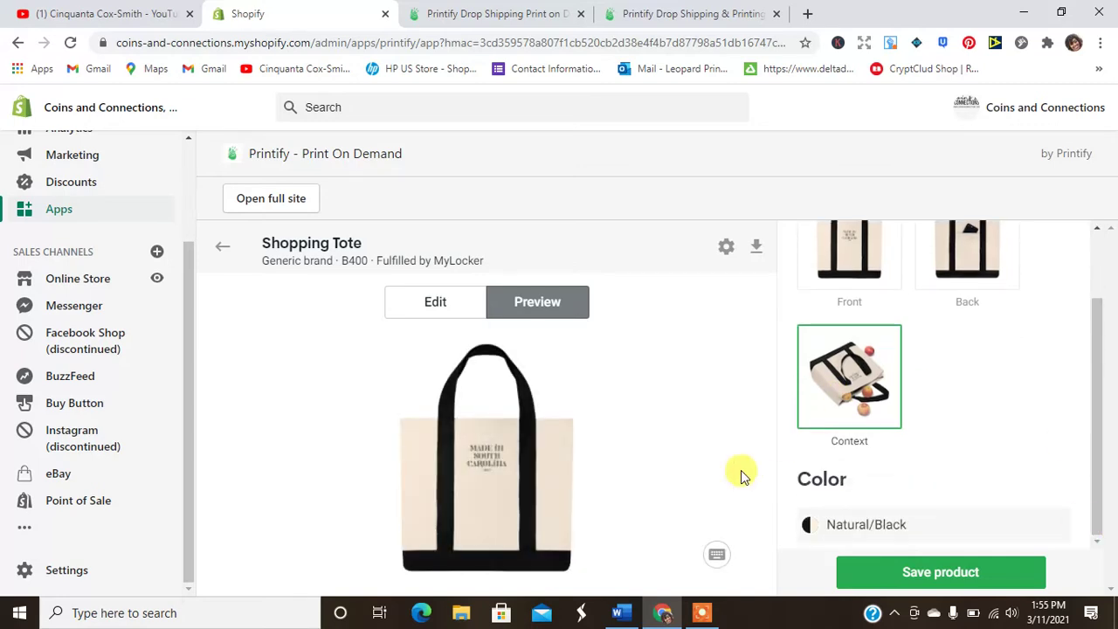
left_click(876, 578)
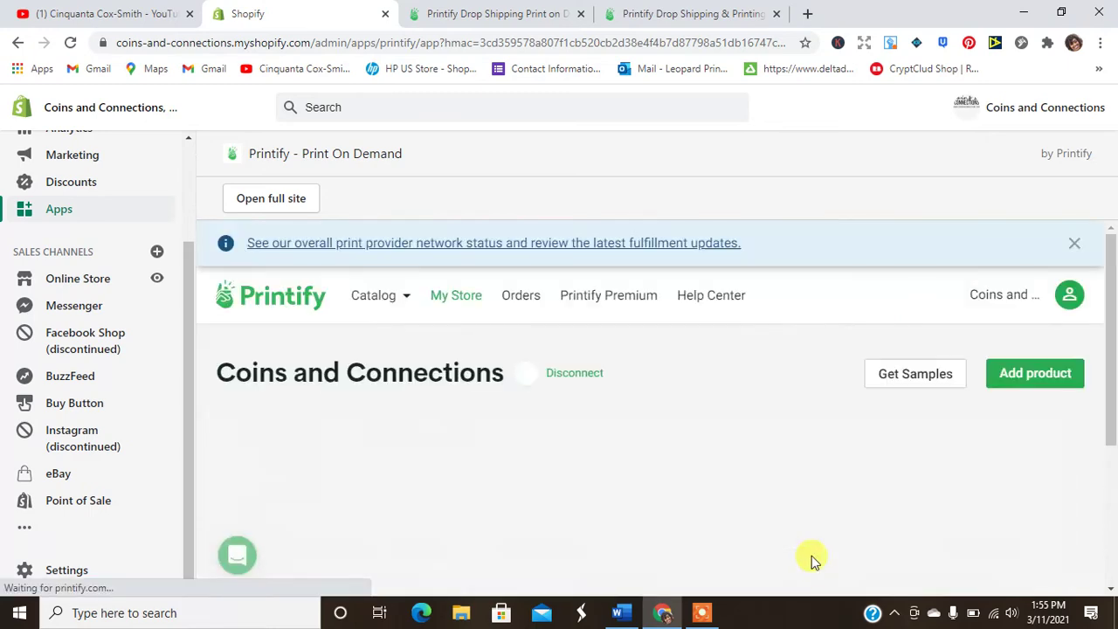
left_click_drag(1105, 297, 1113, 201)
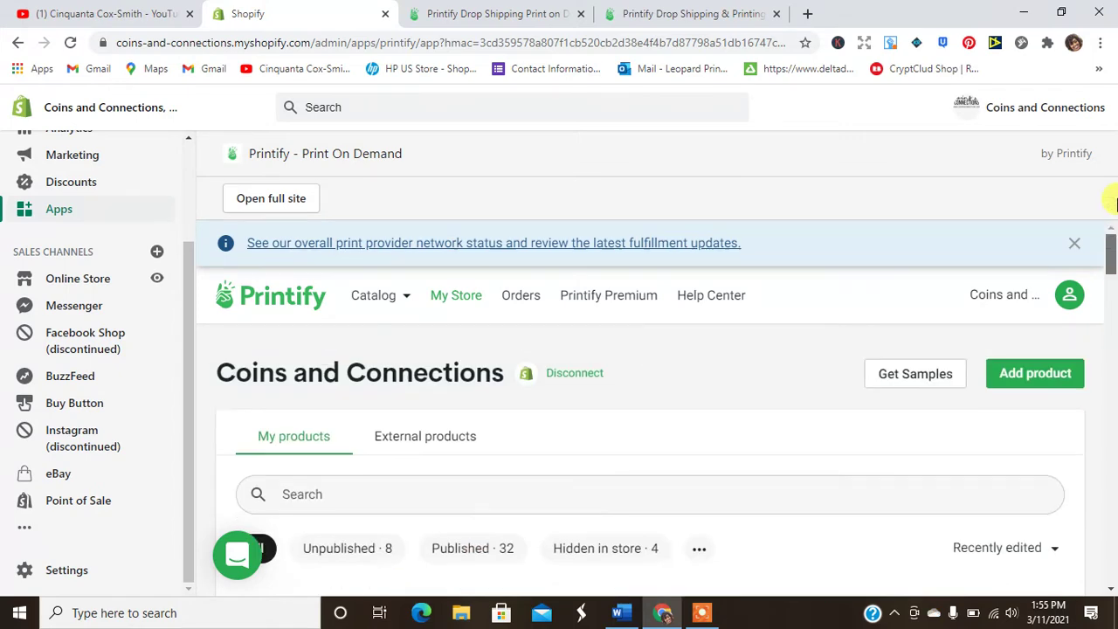
Browse the Mugs category under Home & Living in the catalog and open the Enamel Campfire Mug.
left_click(373, 295)
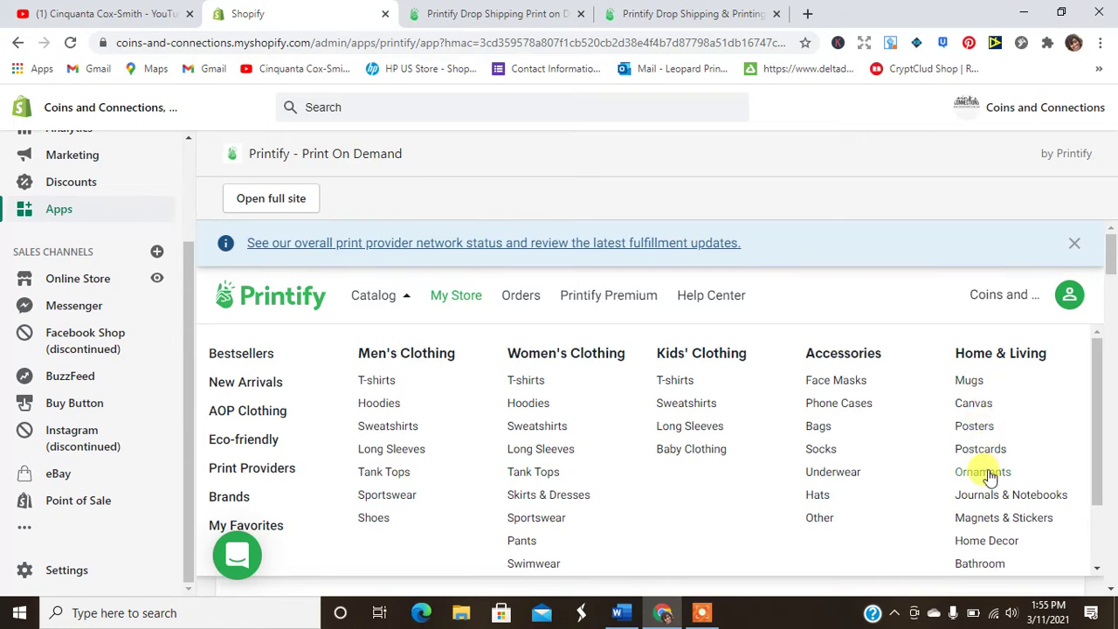
left_click_drag(1091, 491, 1092, 419)
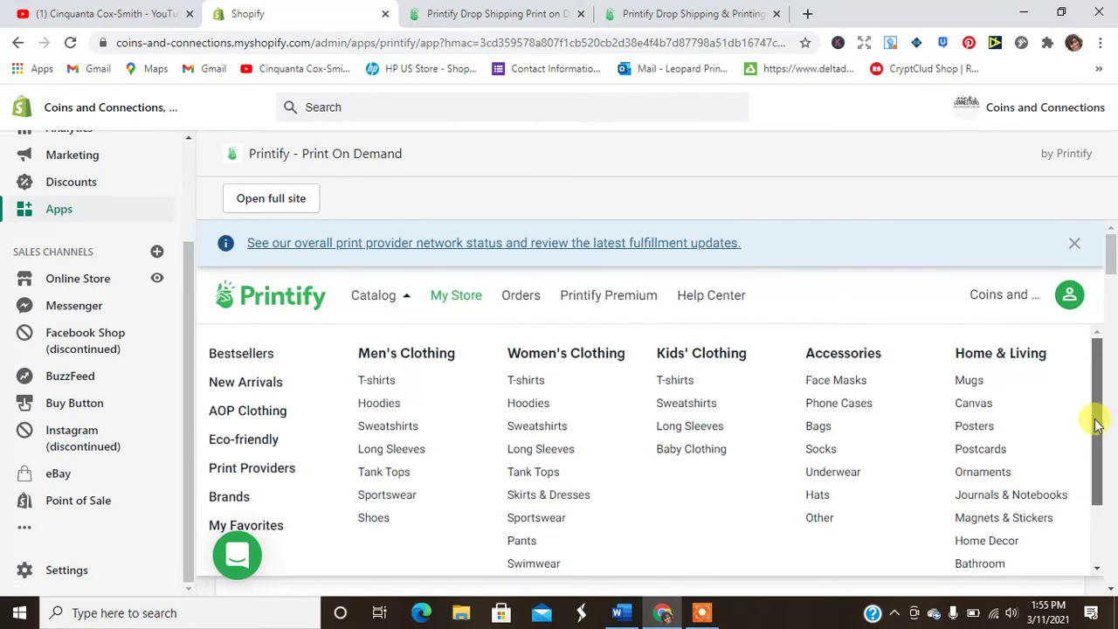
left_click(970, 383)
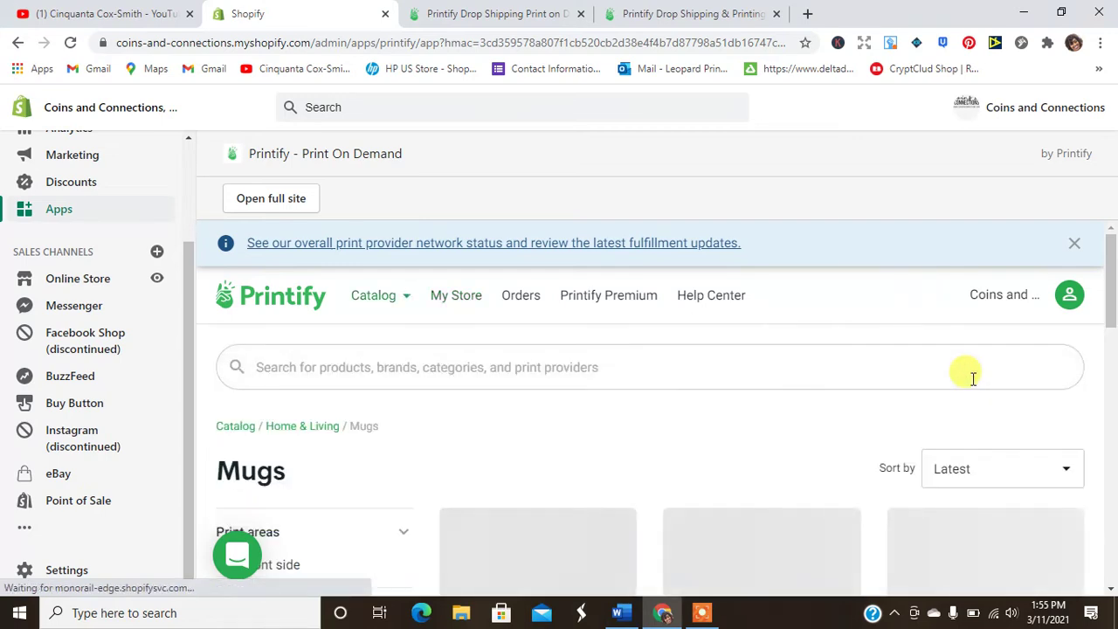
left_click_drag(1114, 254, 1112, 375)
left_click(494, 417)
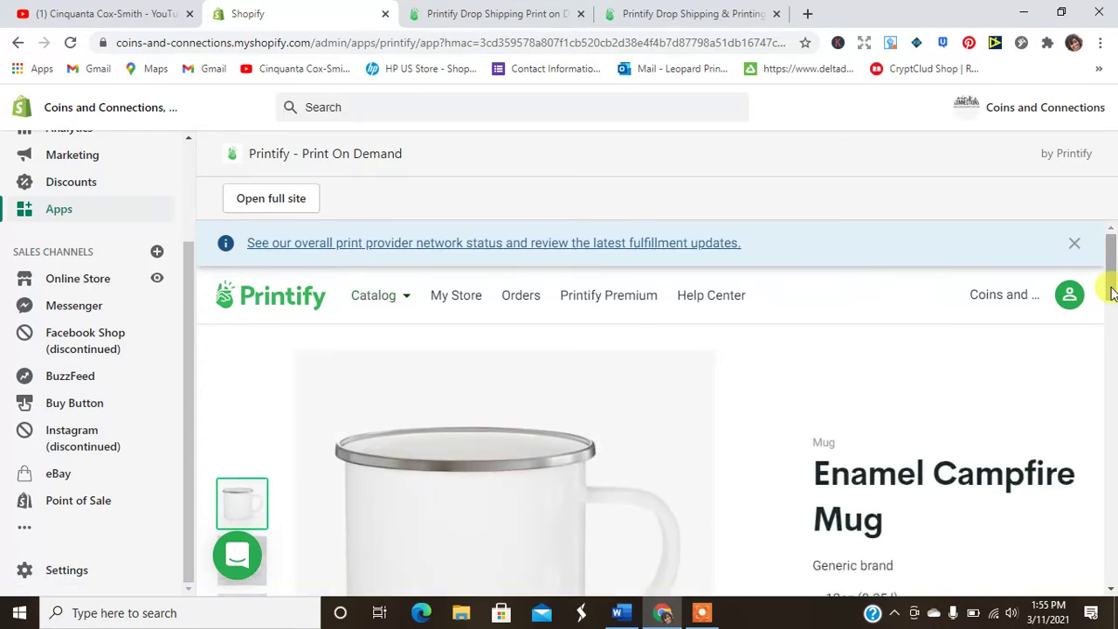
Review the District Photo price, shipping and production details for the mug and start designing it.
left_click_drag(1108, 291, 1112, 364)
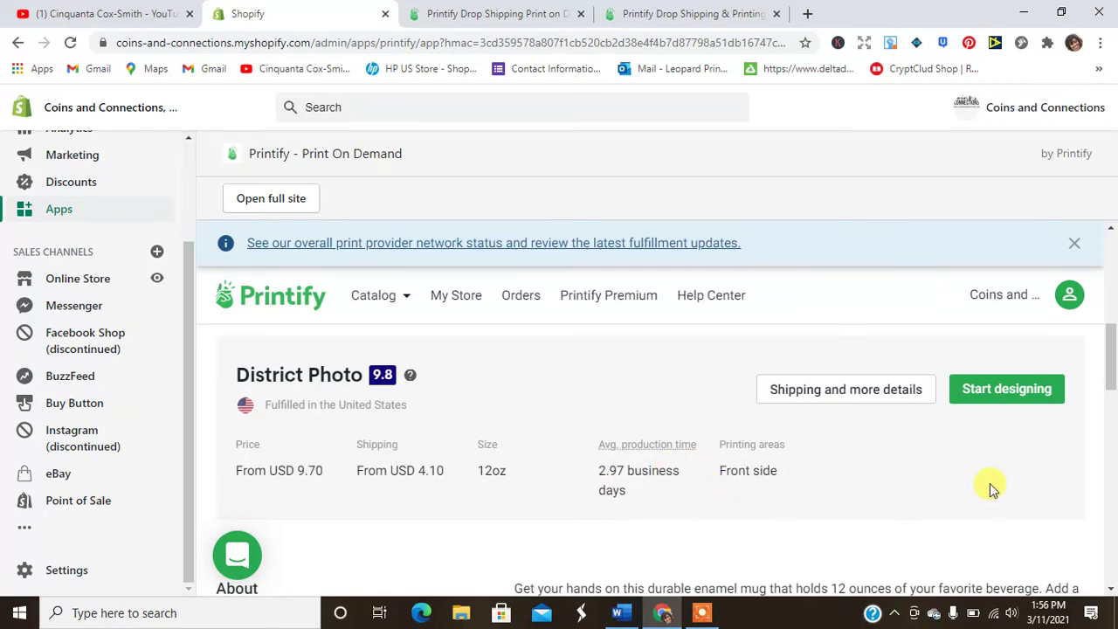
left_click_drag(1114, 353, 1113, 253)
left_click_drag(1111, 301, 1110, 342)
left_click(1032, 331)
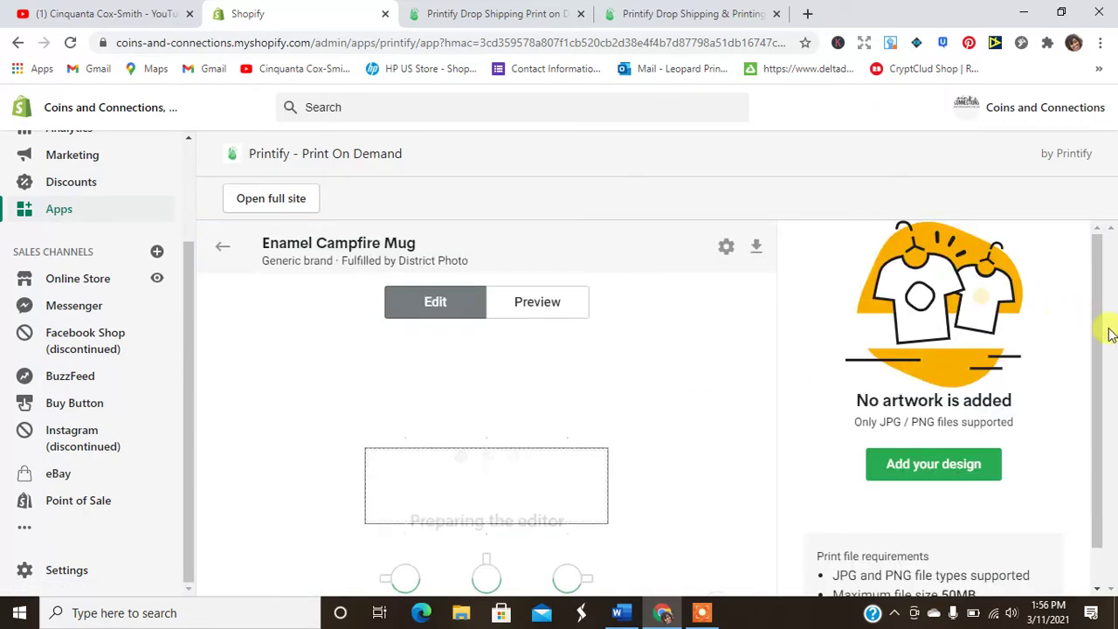
Add "_Made In South Carolina =e.png" from the library to the mug and move it toward the right end of the print area.
left_click(917, 468)
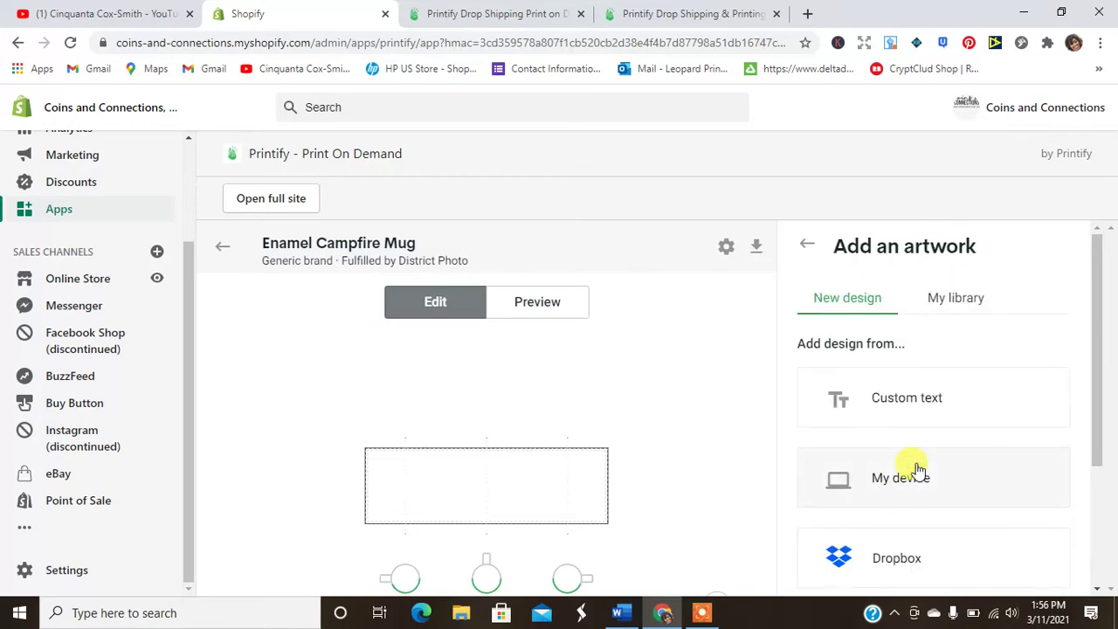
left_click(974, 316)
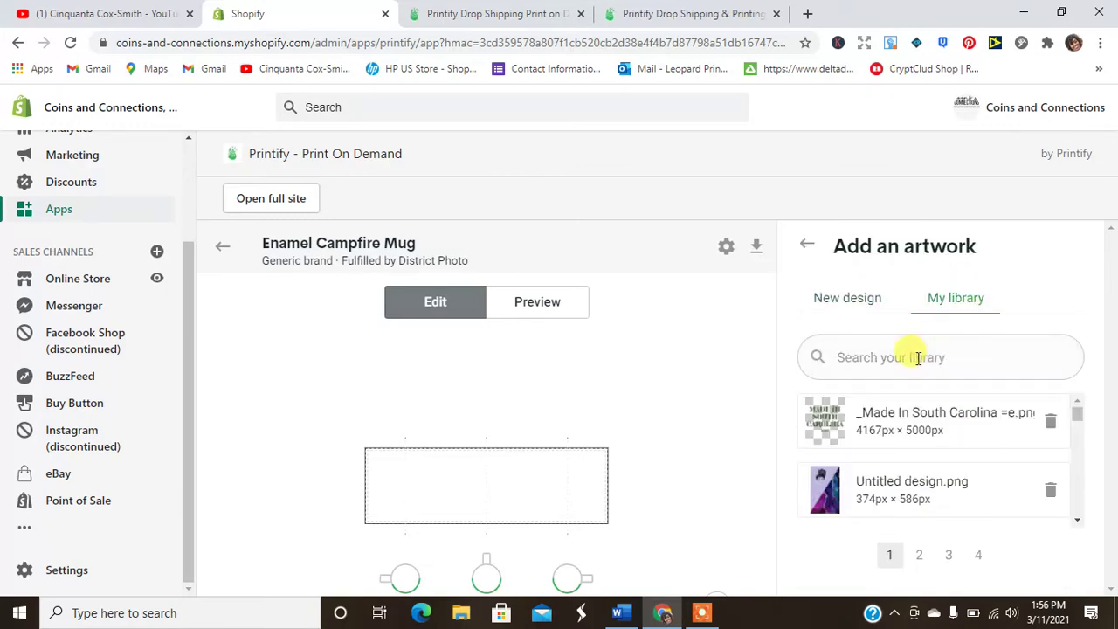
left_click(915, 424)
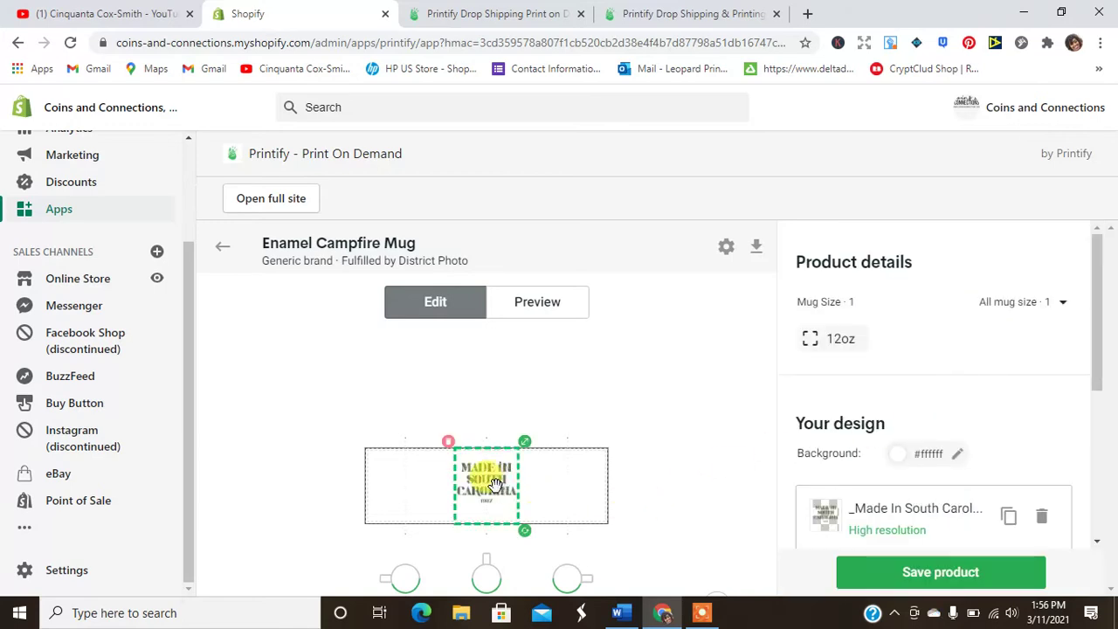
left_click_drag(494, 483, 572, 486)
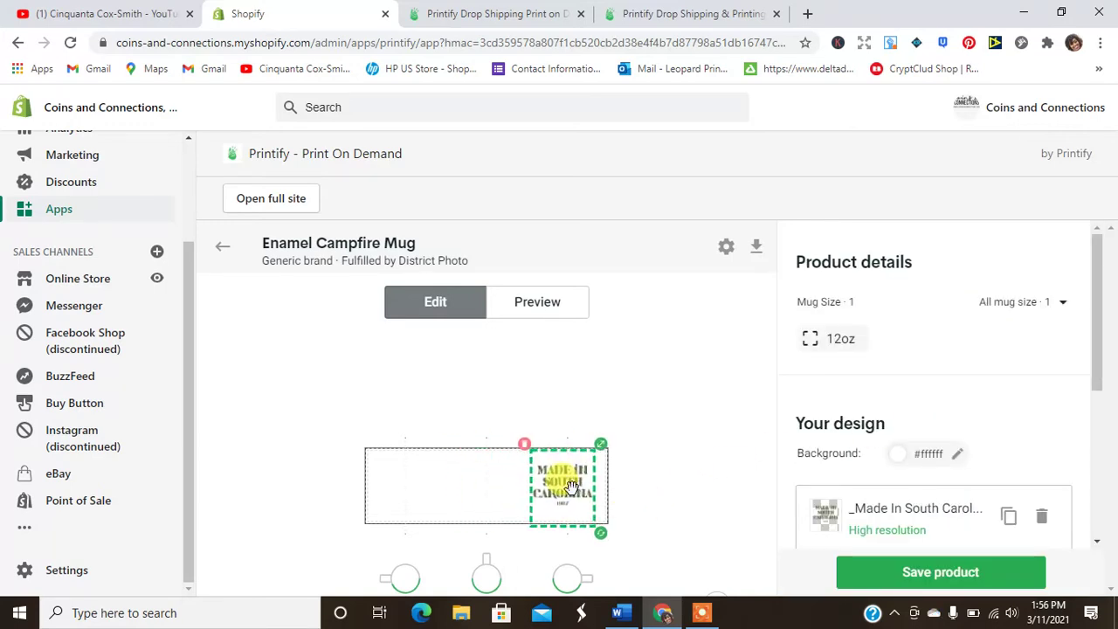
Preview the mug's context and right views, and return to editing the design.
left_click(531, 302)
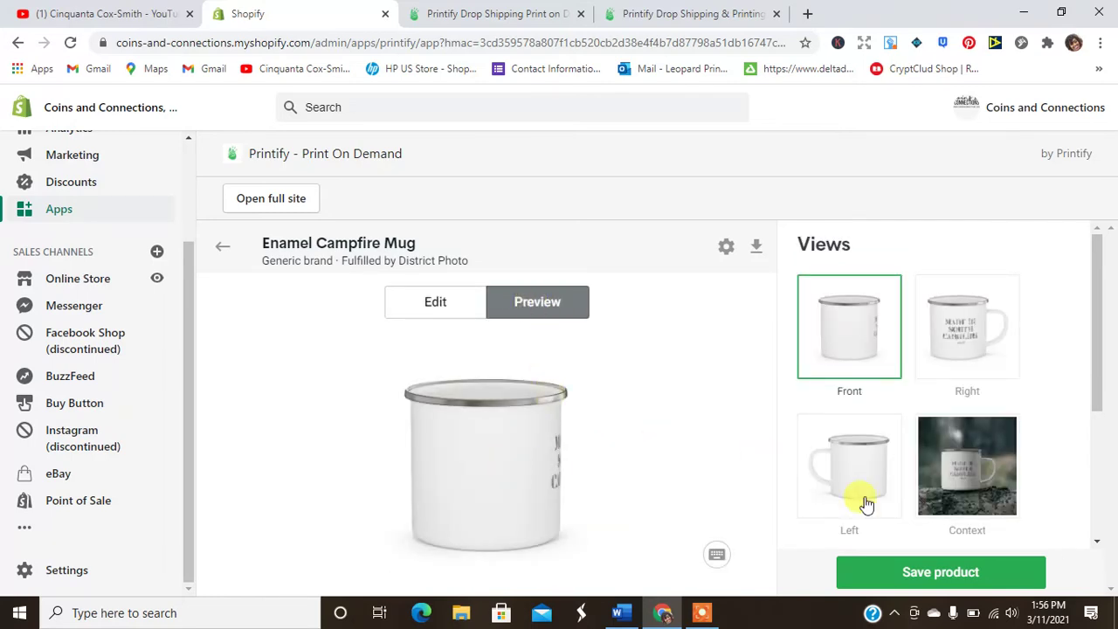
left_click(944, 481)
left_click(970, 358)
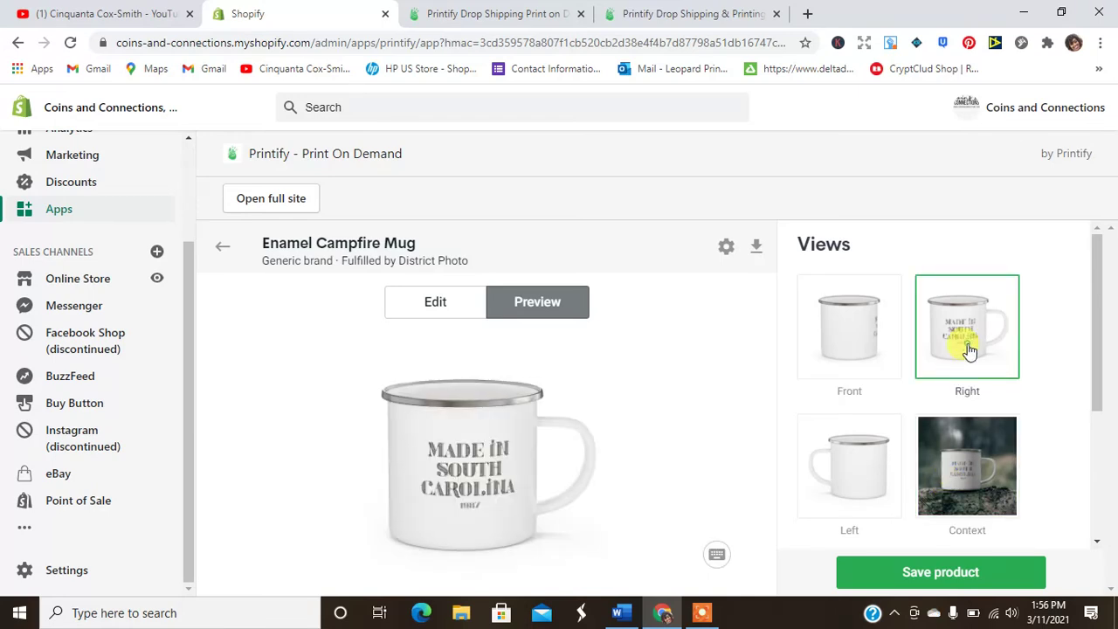
left_click(468, 313)
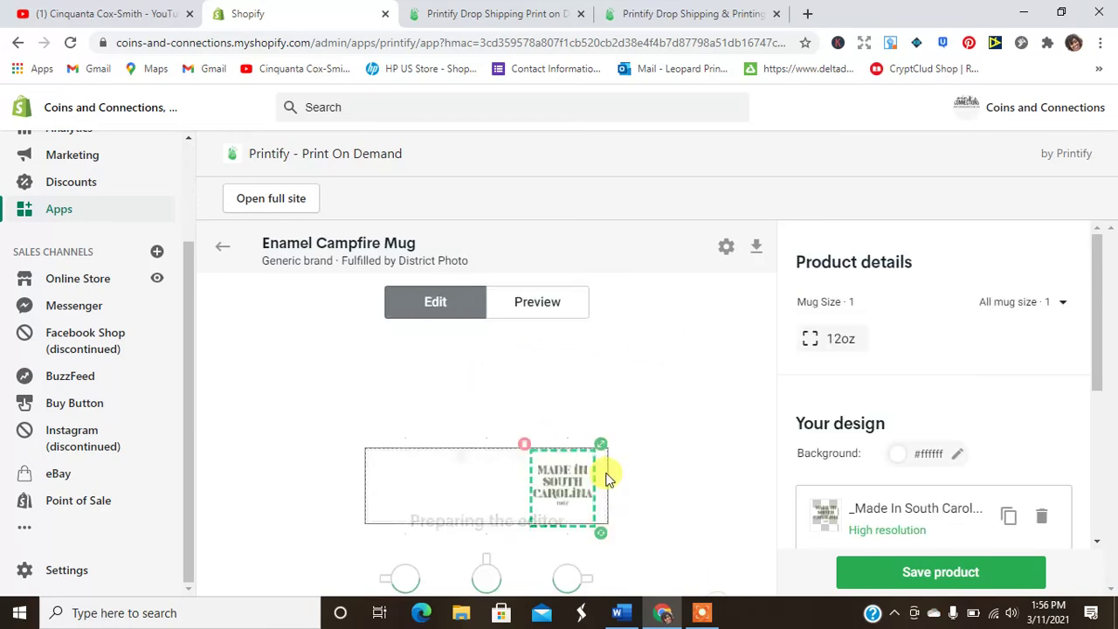
Check the artwork's placement on the mug in the right view and the context view.
left_click(534, 307)
left_click(964, 341)
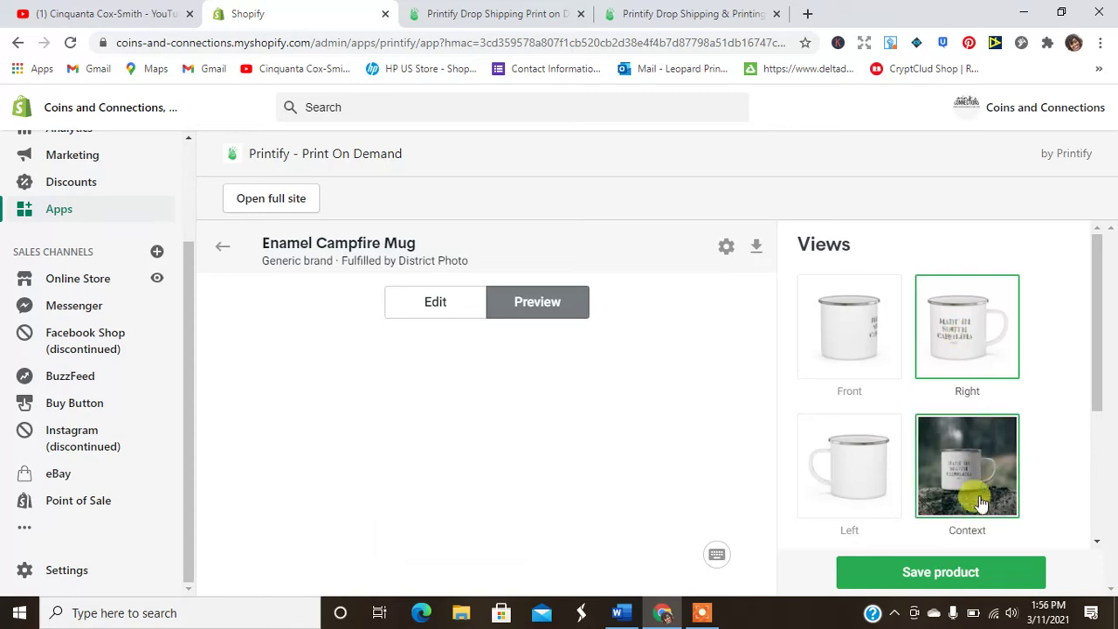
left_click(958, 470)
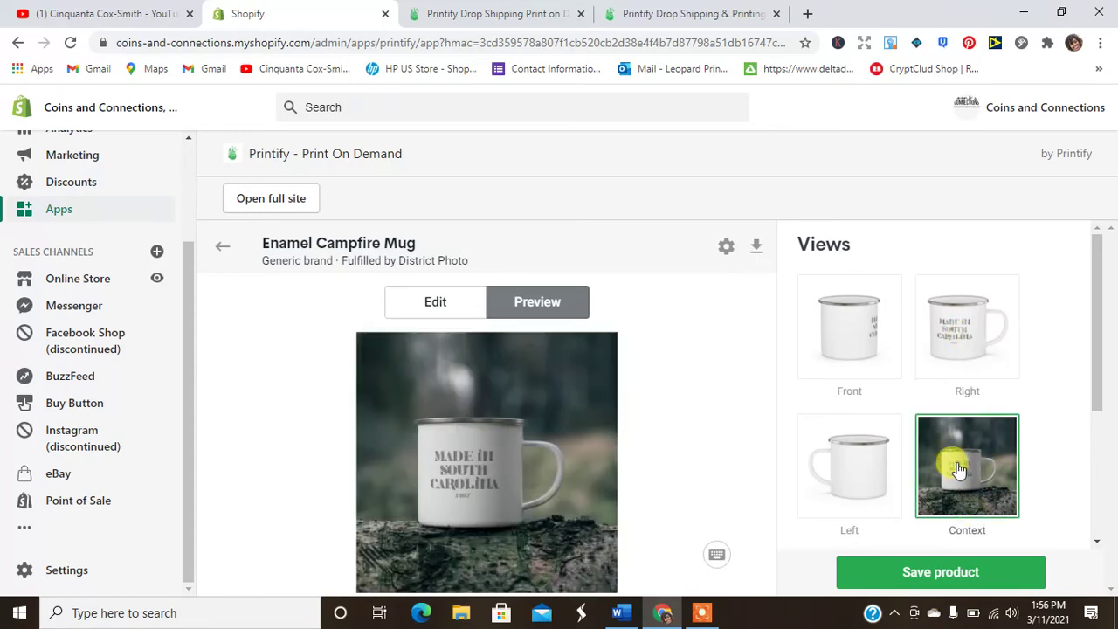
Shift the artwork slightly left within the mug's print area and check its placement in the context view.
left_click(450, 301)
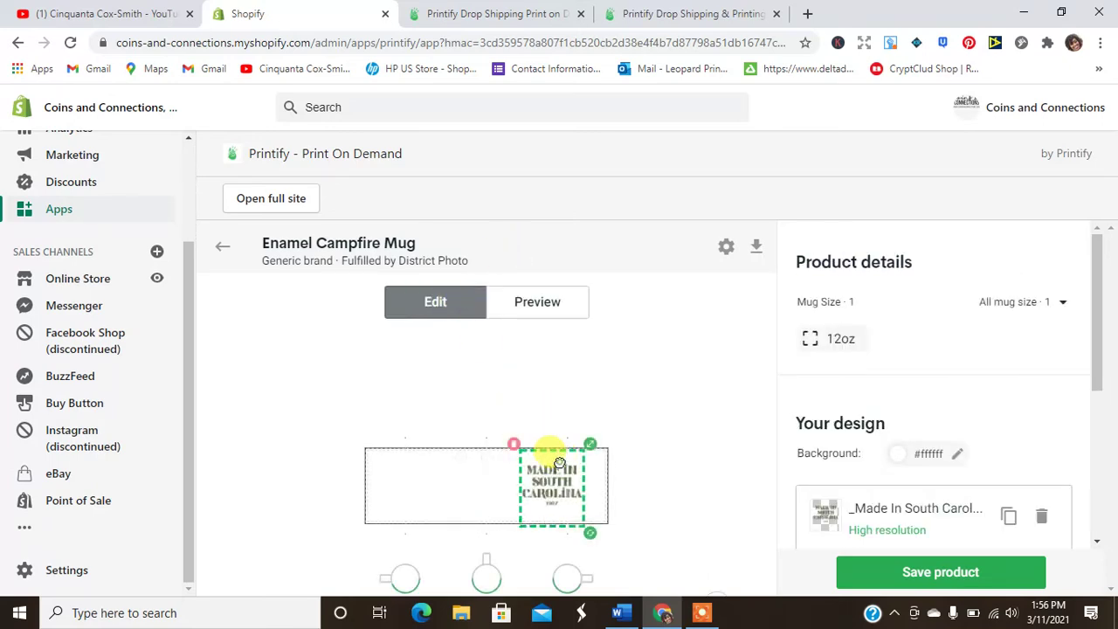
left_click_drag(559, 463, 559, 463)
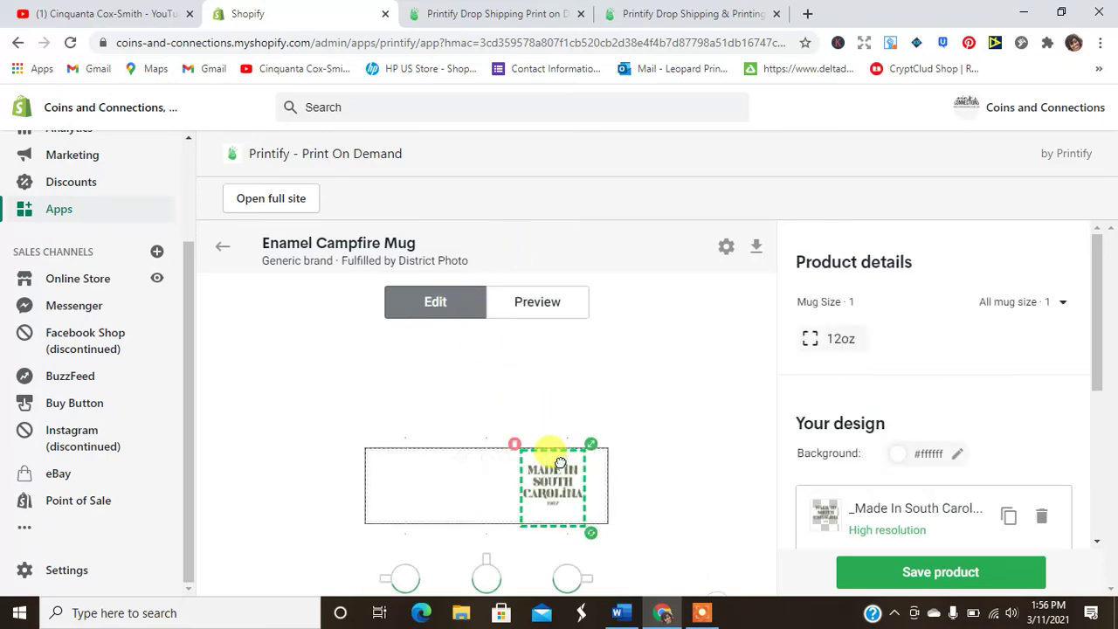
left_click(574, 308)
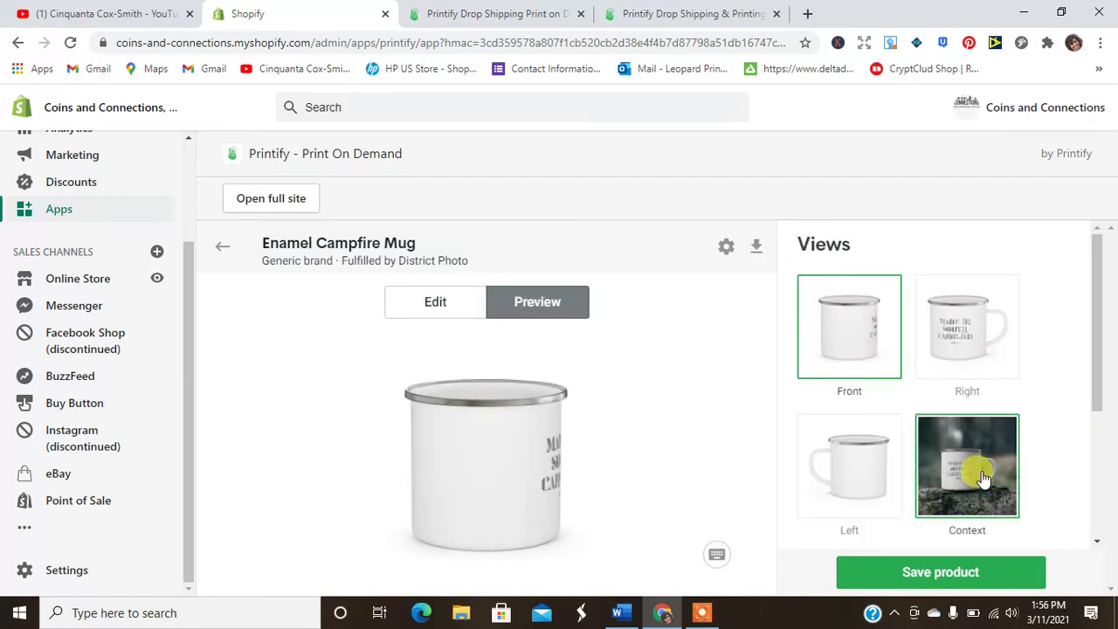
left_click(984, 478)
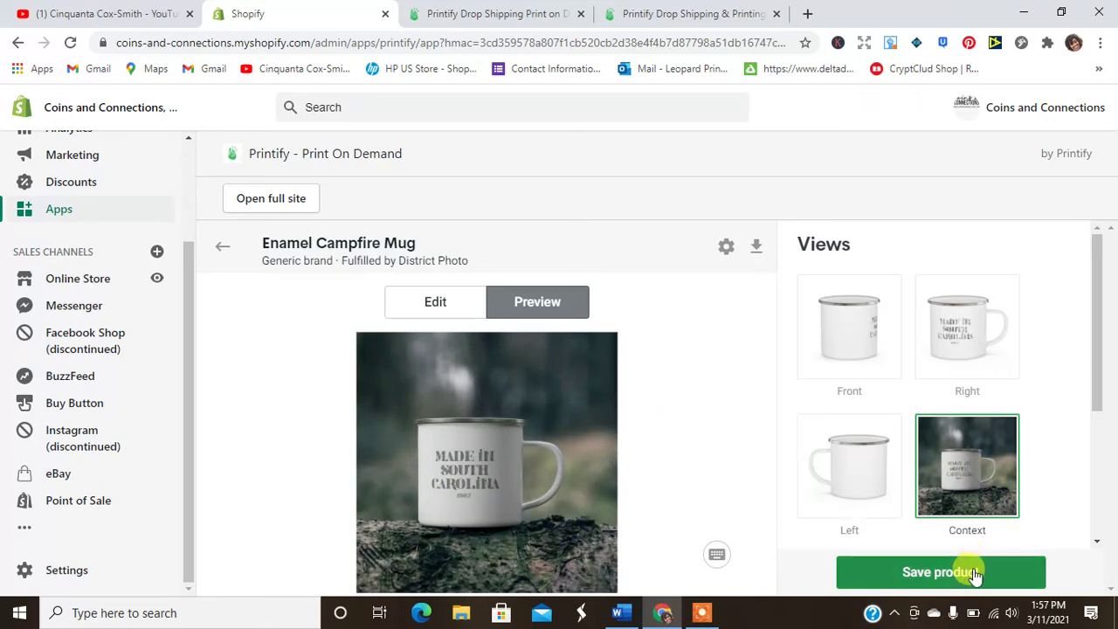
Save the Enamel Campfire Mug as a store product and look at the store's external products.
left_click_drag(1090, 369, 1078, 594)
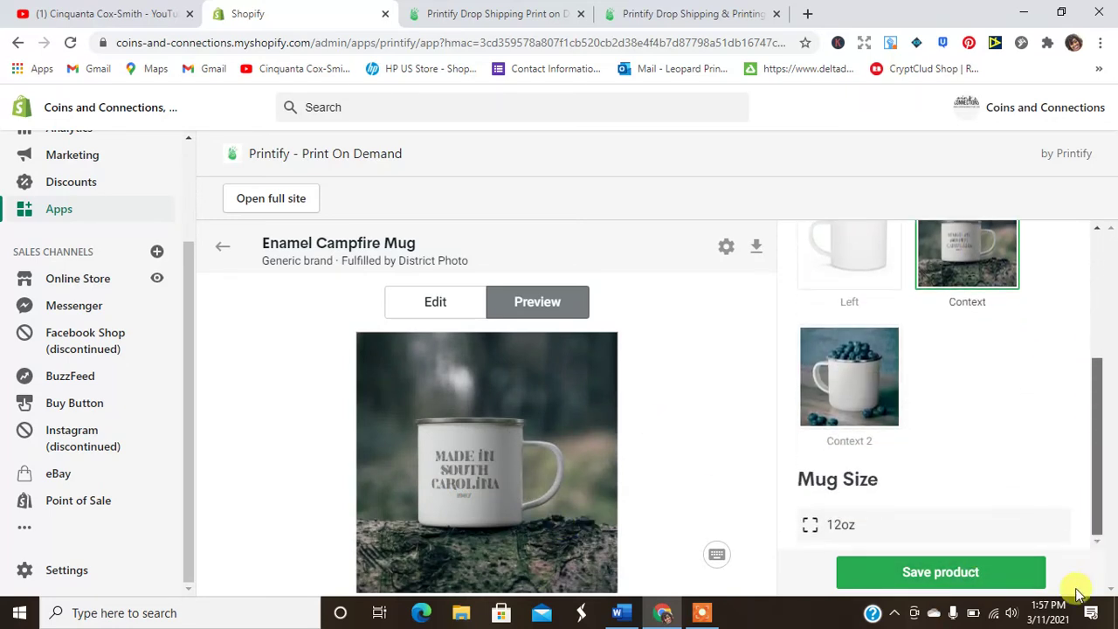
left_click(955, 572)
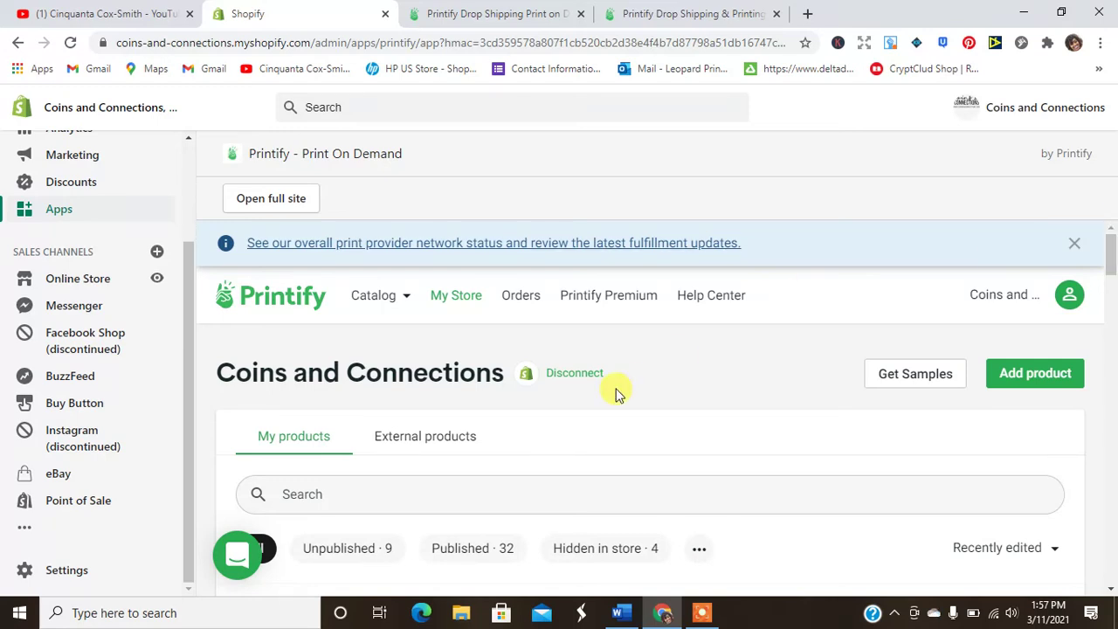
left_click(428, 440)
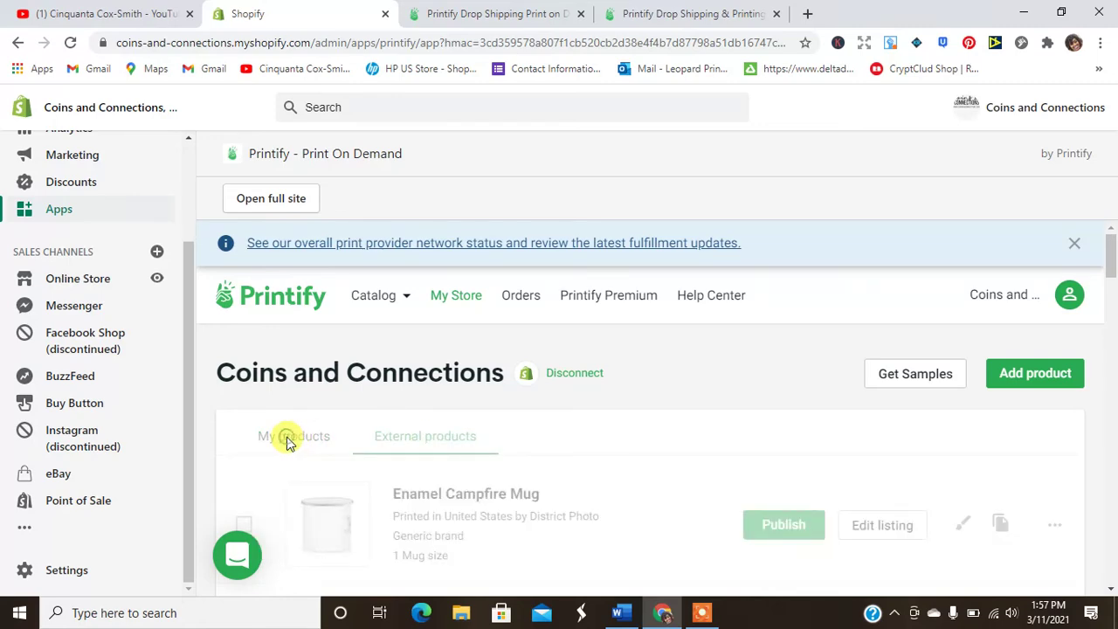
Start a sample order containing one 12oz Enamel Campfire Mug, continue to the shipping information, and review its fields.
left_click(914, 375)
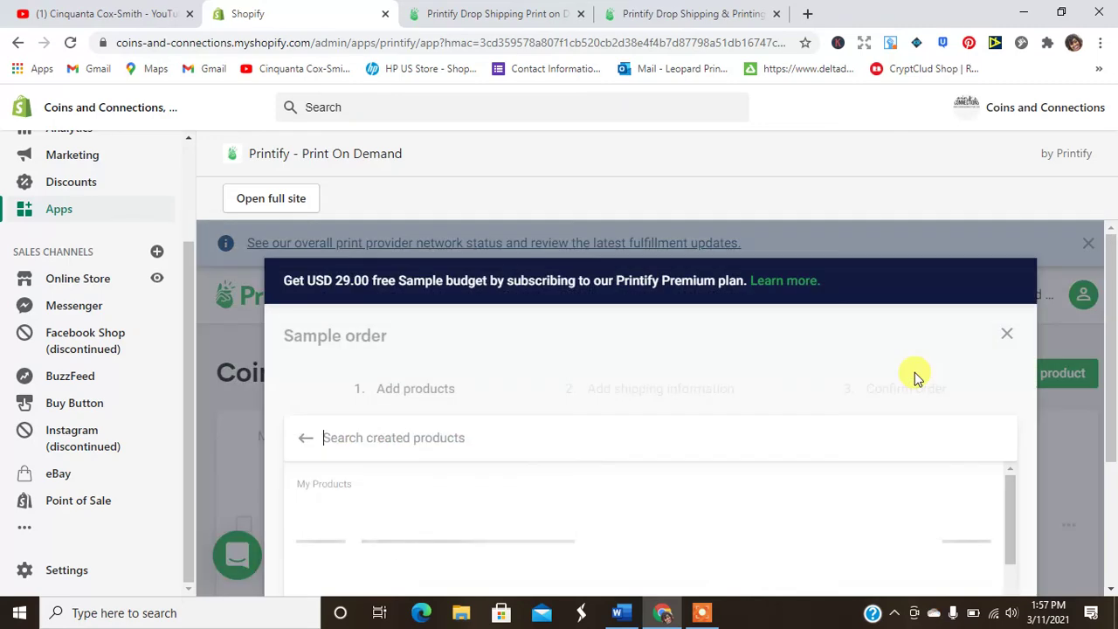
left_click(431, 516)
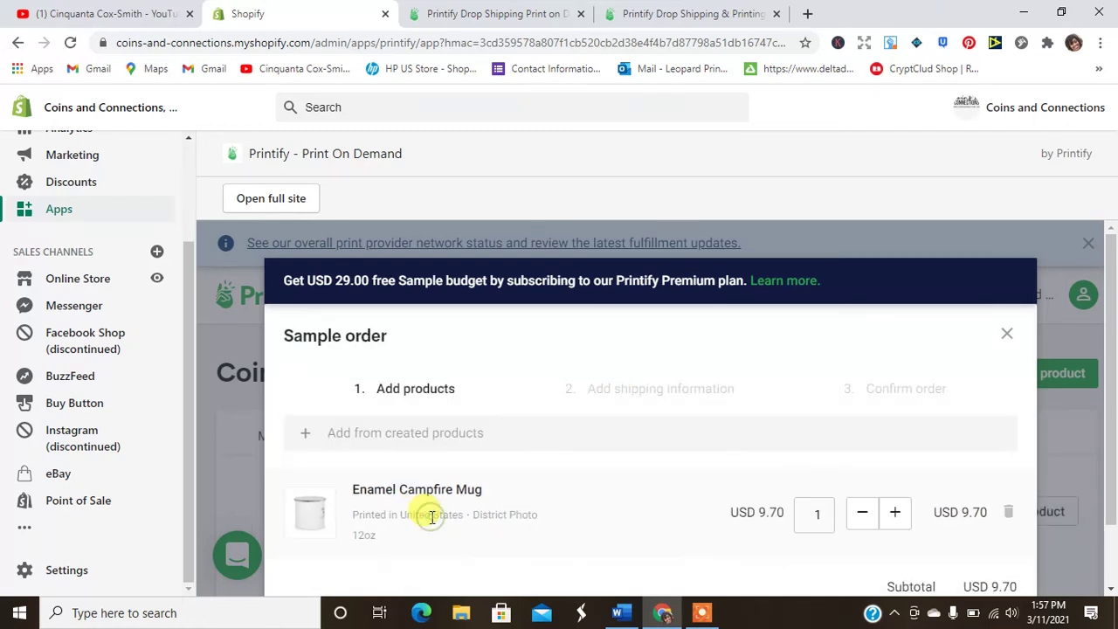
scroll(1102, 498, "down", 1)
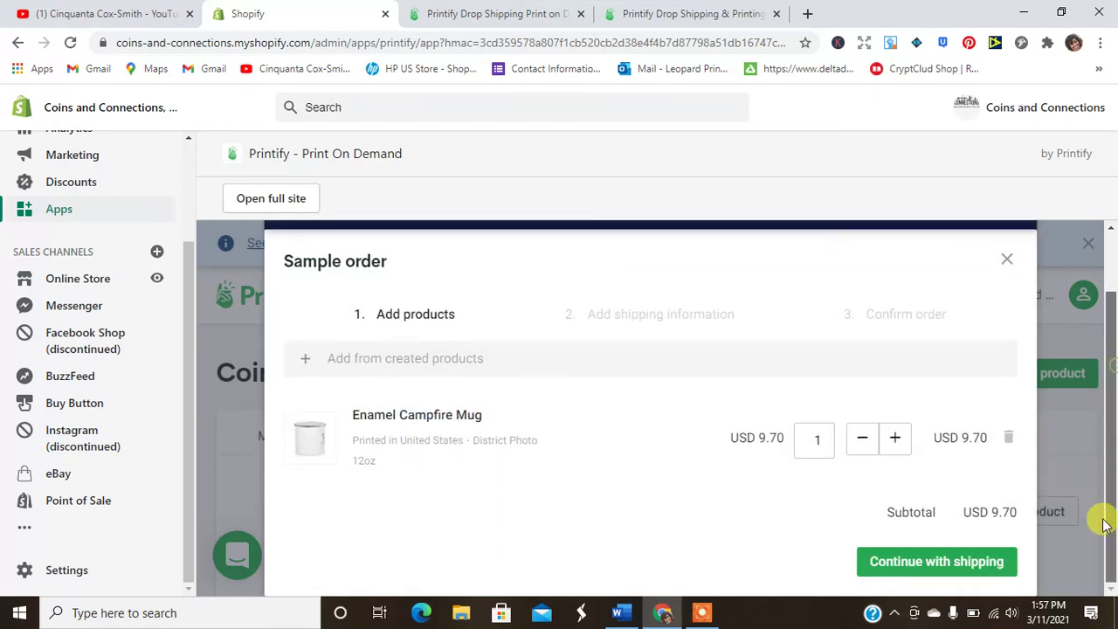
left_click(950, 559)
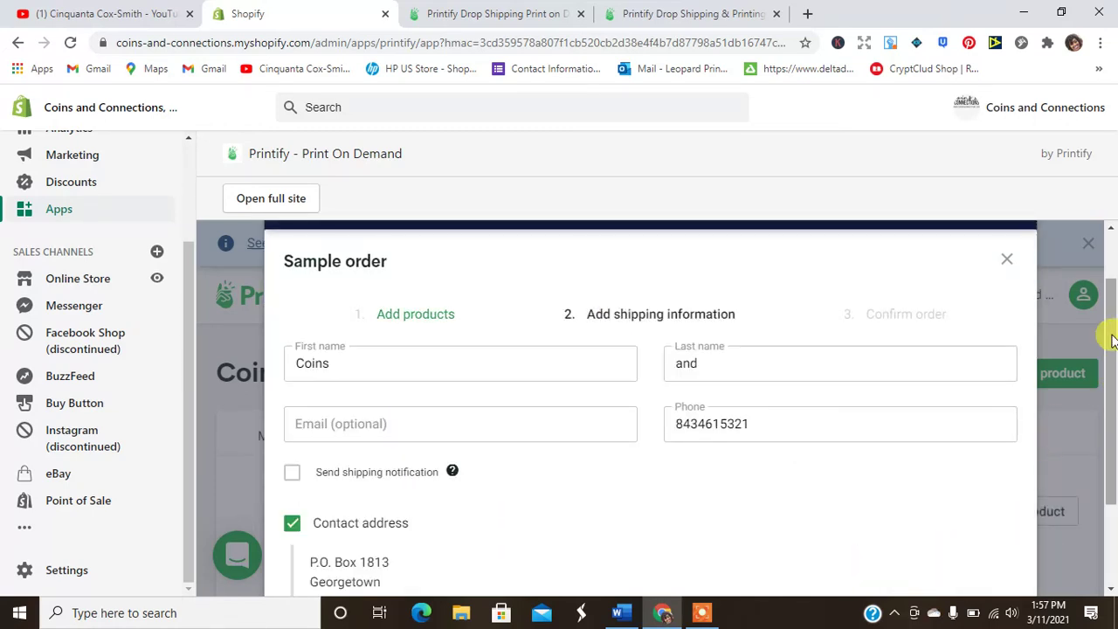
scroll(1110, 340, "down", 2)
scroll(1110, 341, "up", 3)
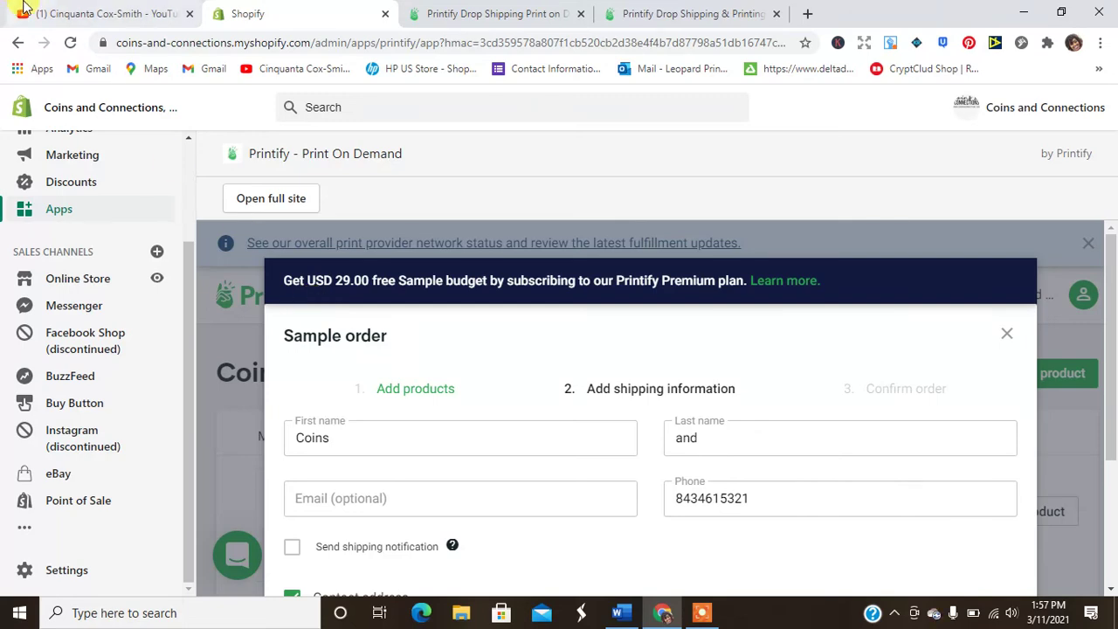
Switch to the YouTube channel's home page.
left_click(96, 13)
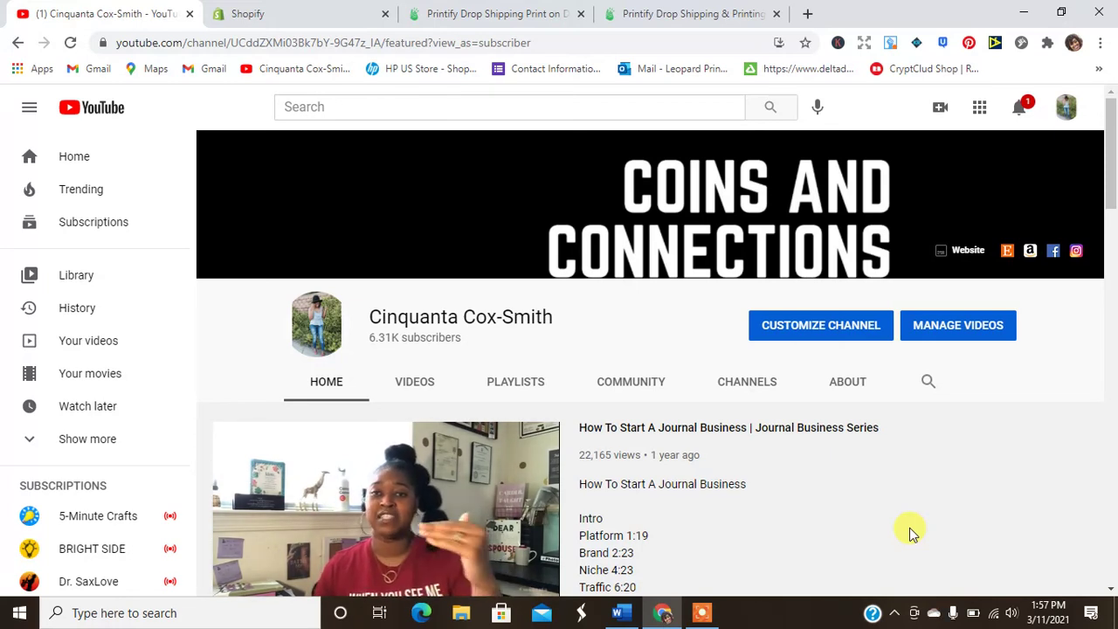
left_click(701, 612)
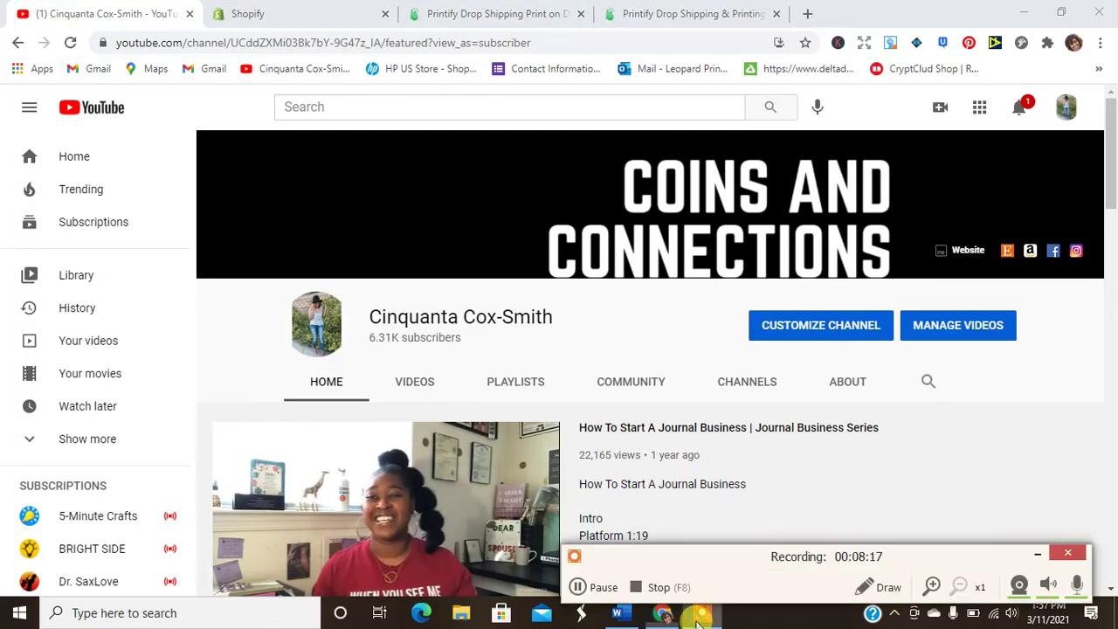